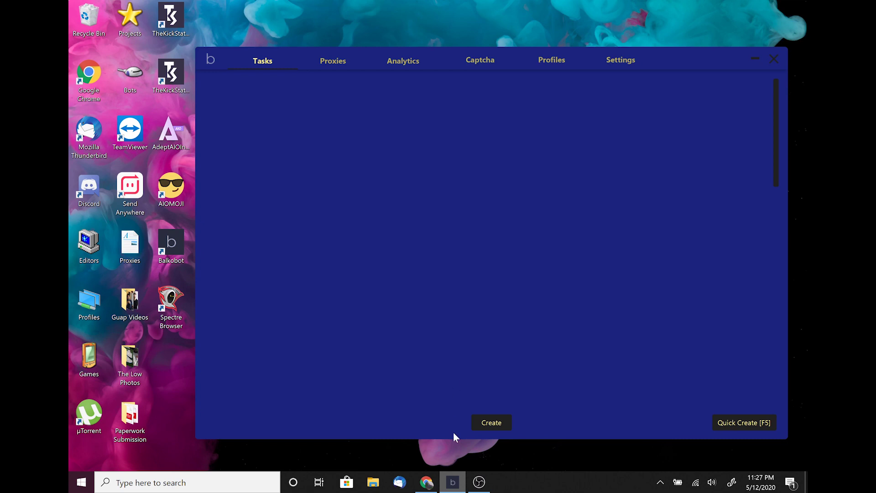
Create a new task group with Shopify as its site and 'DCG' as the group name
click(498, 425)
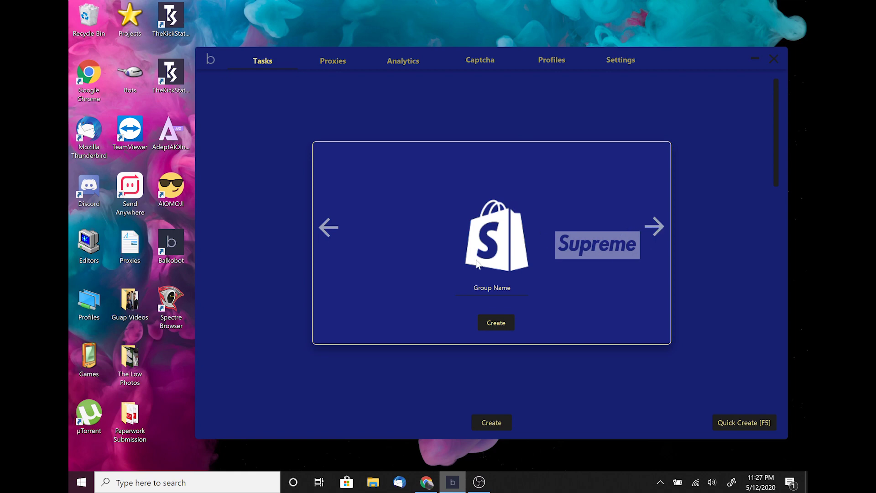
click(654, 226)
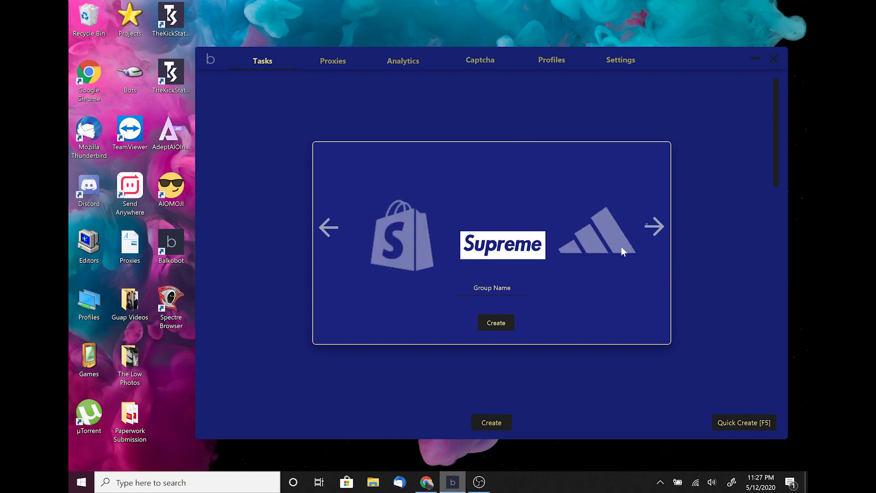
click(651, 228)
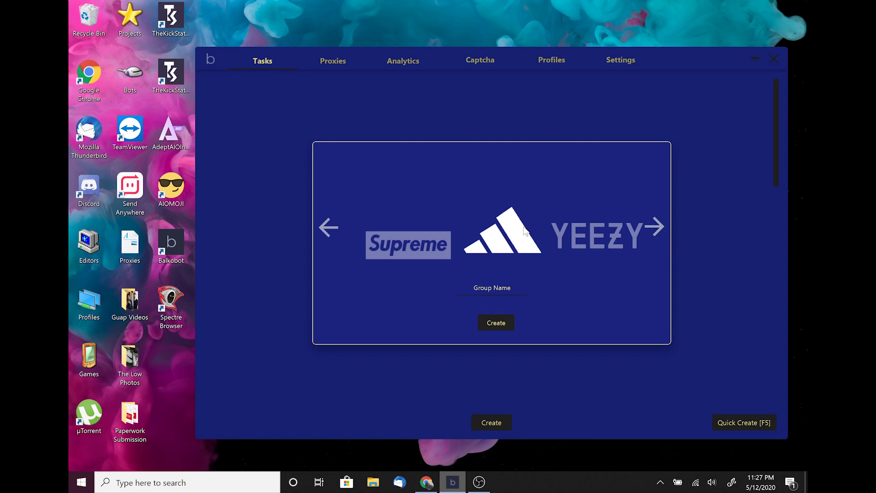
click(655, 226)
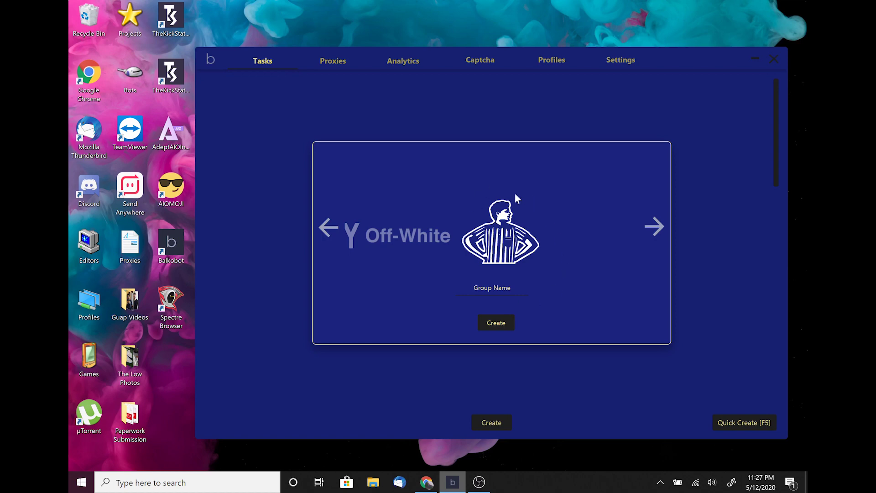
click(325, 227)
click(324, 227)
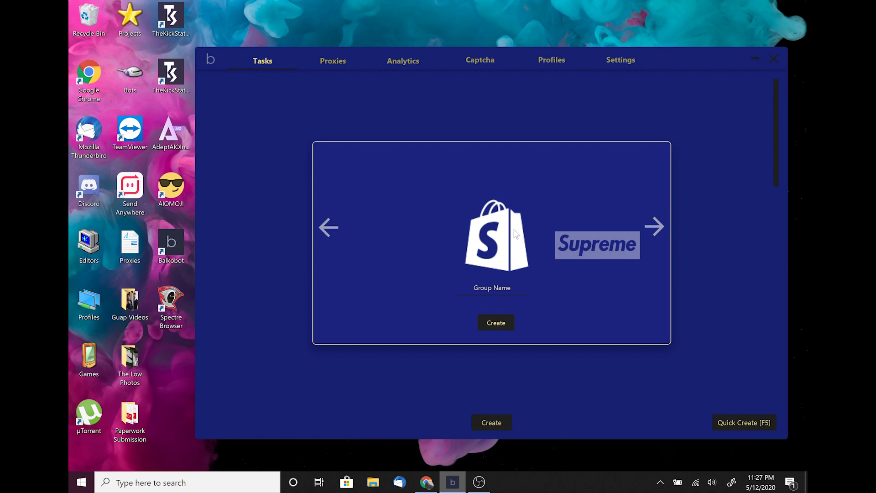
key(Tab)
text(DCG)
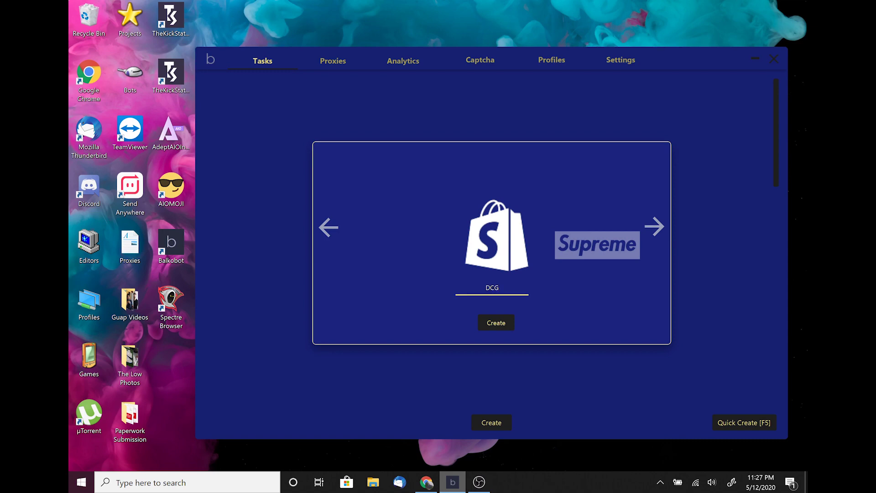
click(495, 323)
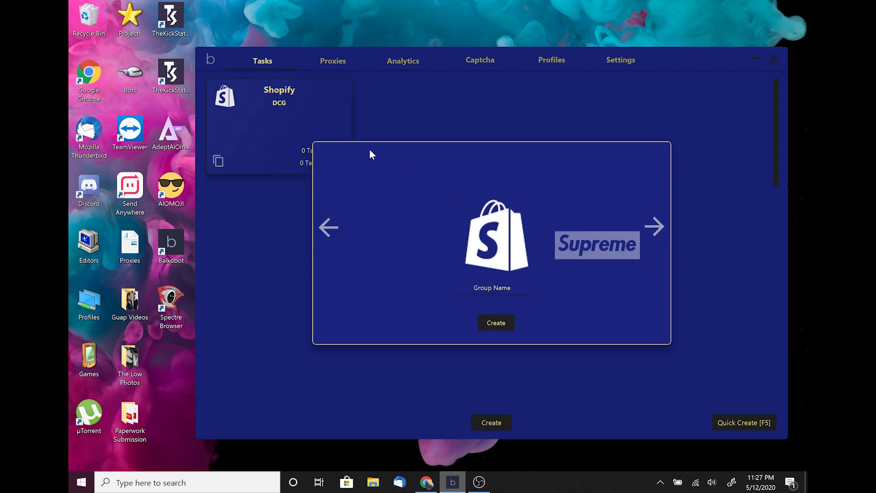
click(735, 235)
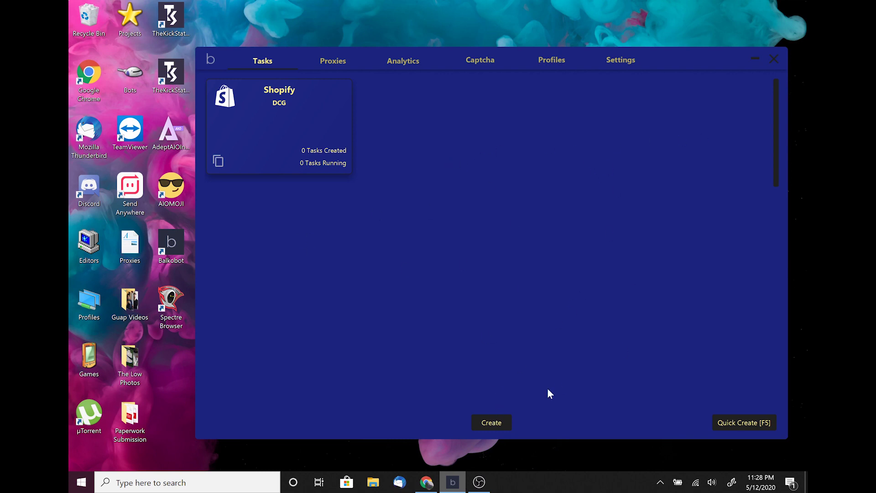
Create a throwaway test group named 'd'
click(497, 421)
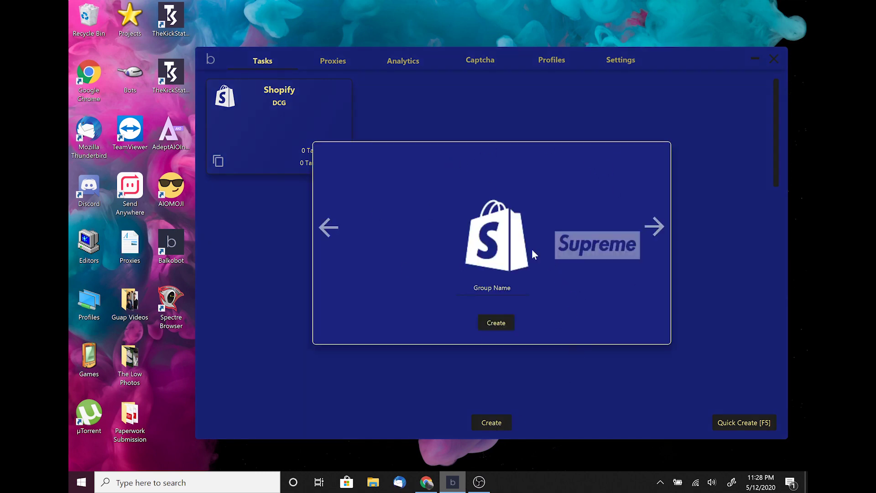
click(504, 287)
text(d)
click(500, 323)
click(724, 245)
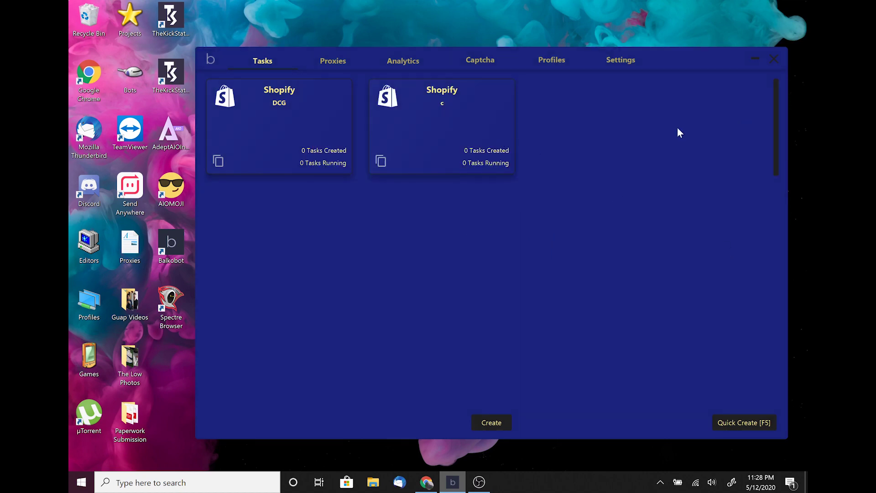
Delete the test group and open the DCG group's task view
click(434, 134)
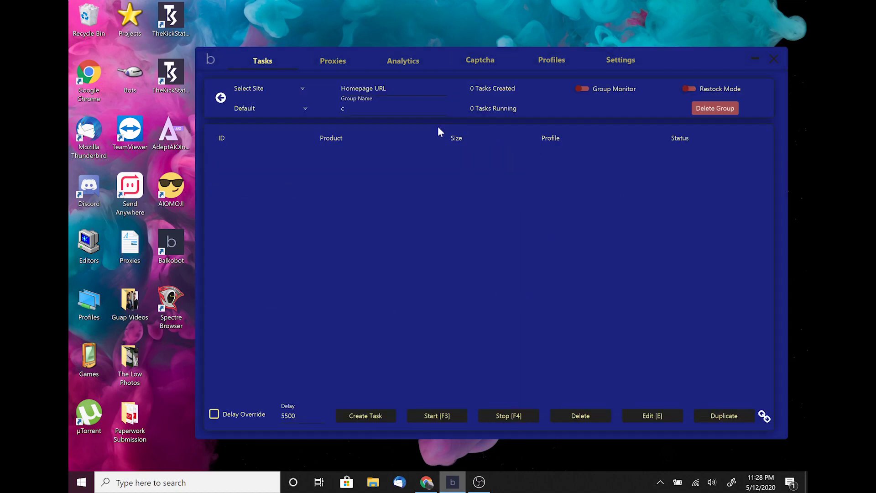
click(714, 109)
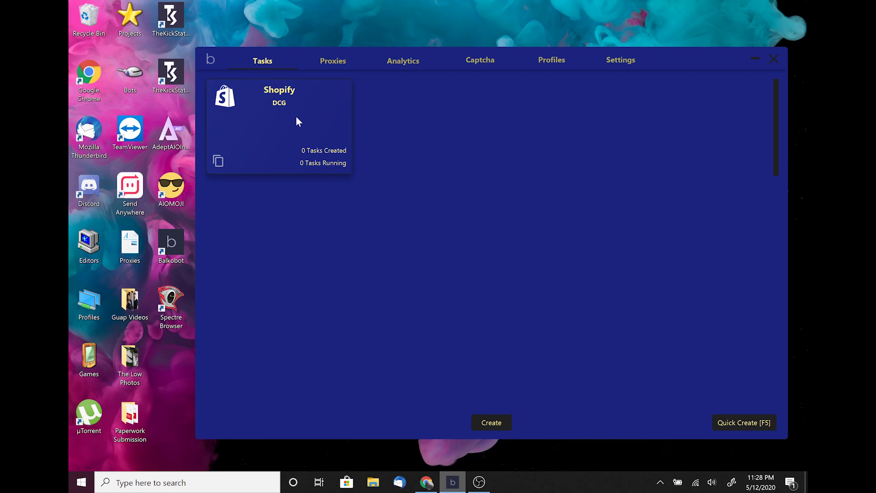
click(297, 122)
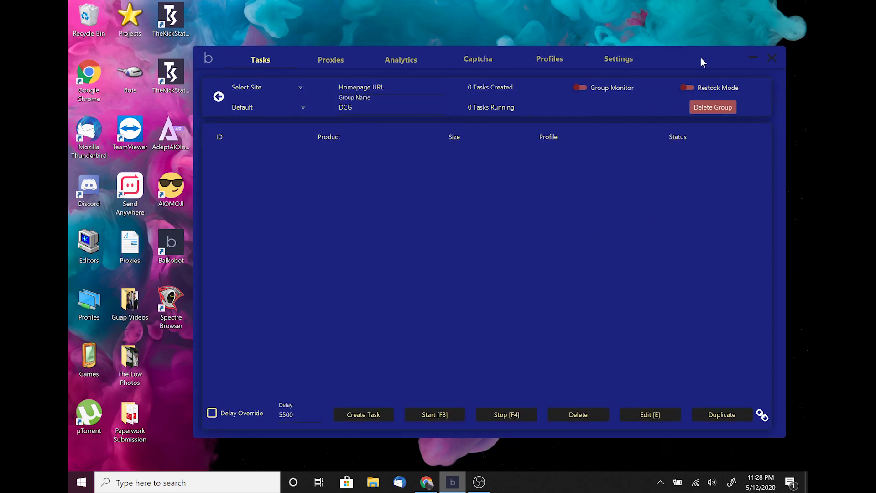
drag(700, 56, 654, 25)
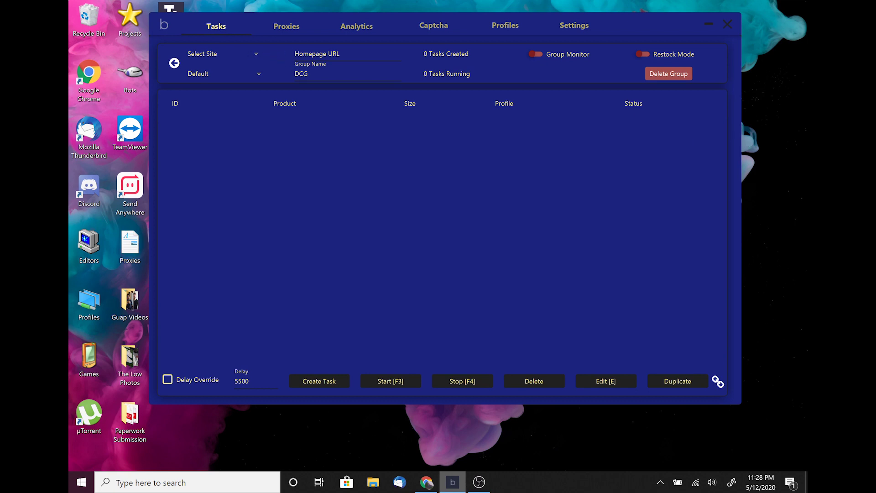
Pick DSM EFlash-US as the DCG group's site and Local as its proxy list
click(254, 53)
scroll(228, 108, down, 2)
scroll(228, 106, down, 5)
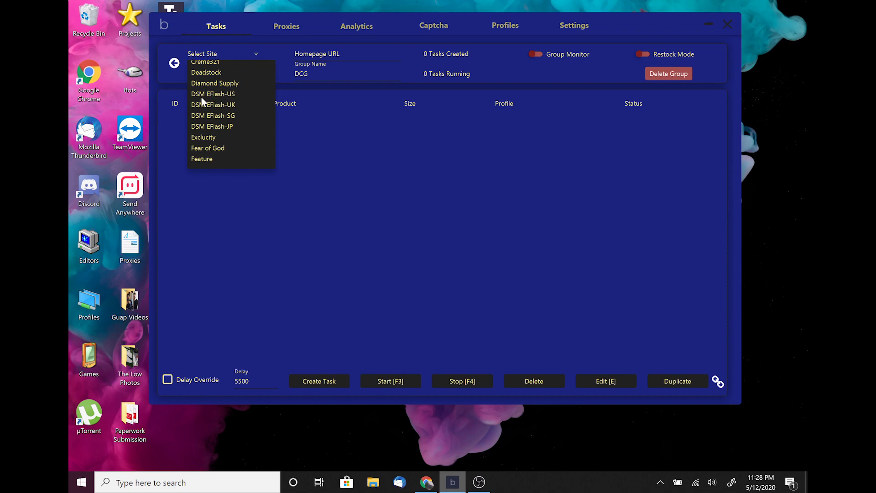
click(203, 96)
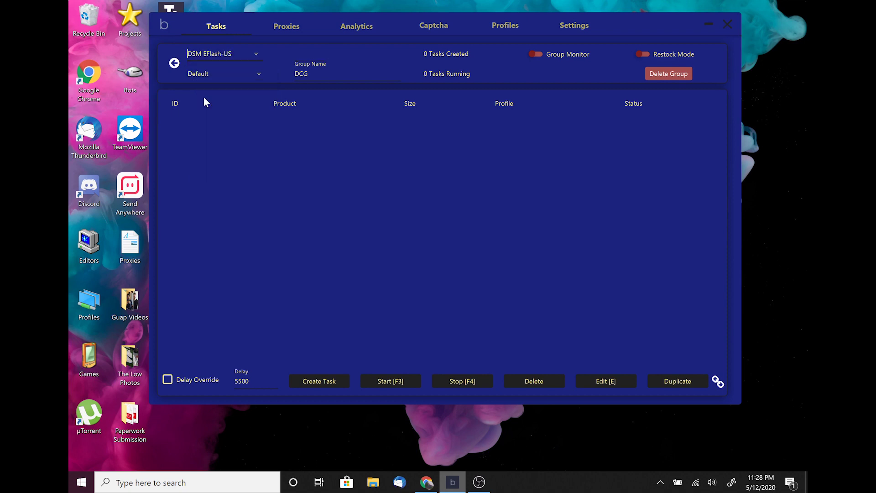
click(257, 73)
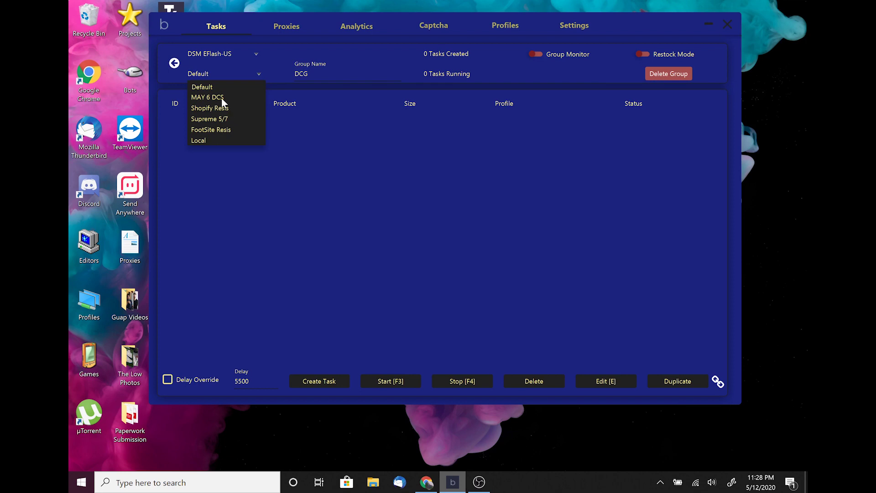
click(205, 140)
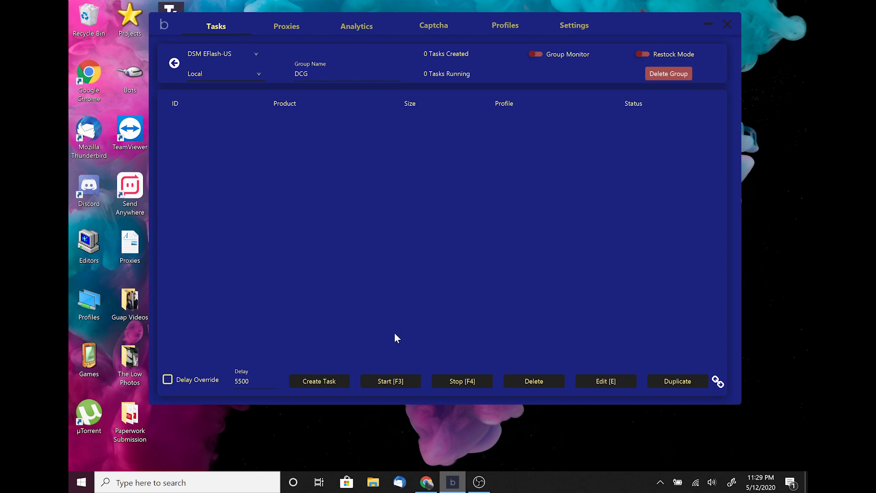
click(317, 386)
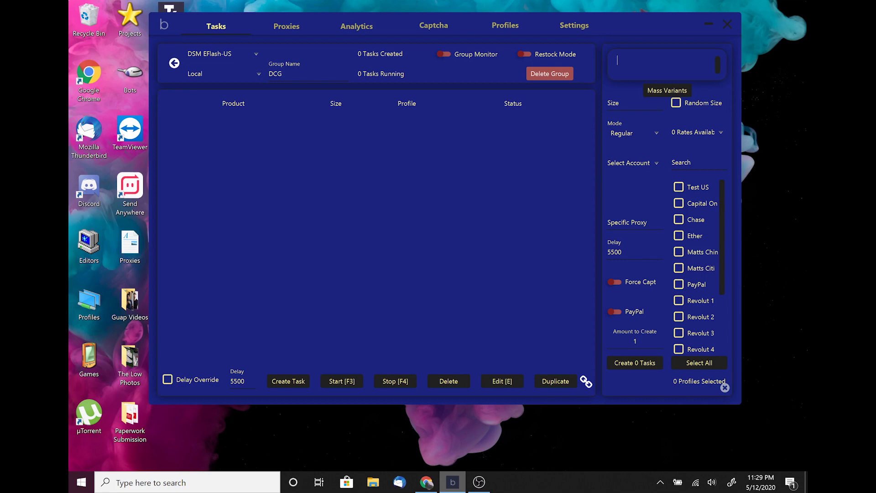
Enter the mass variant keywords nike, sb, dcg and dunk in the new task form
text(nike)
key(Return)
key(BackSpace)
text(nike sb)
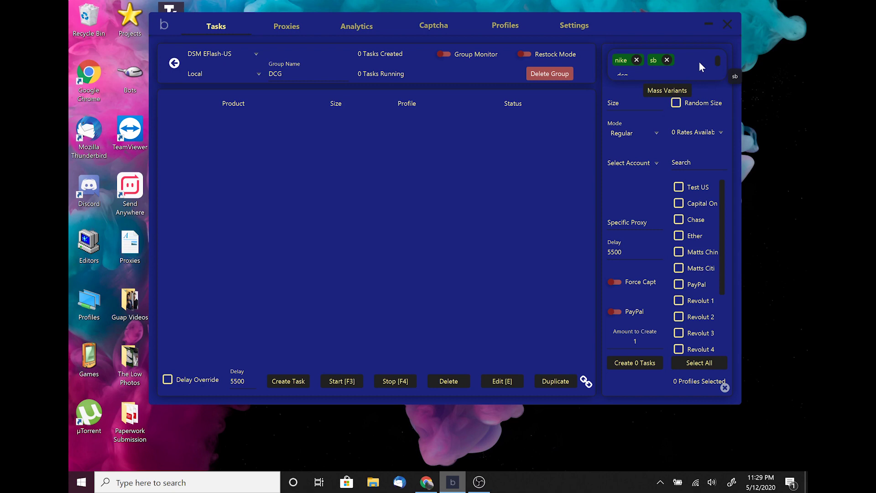
key(BackSpace)
key(BackSpace)
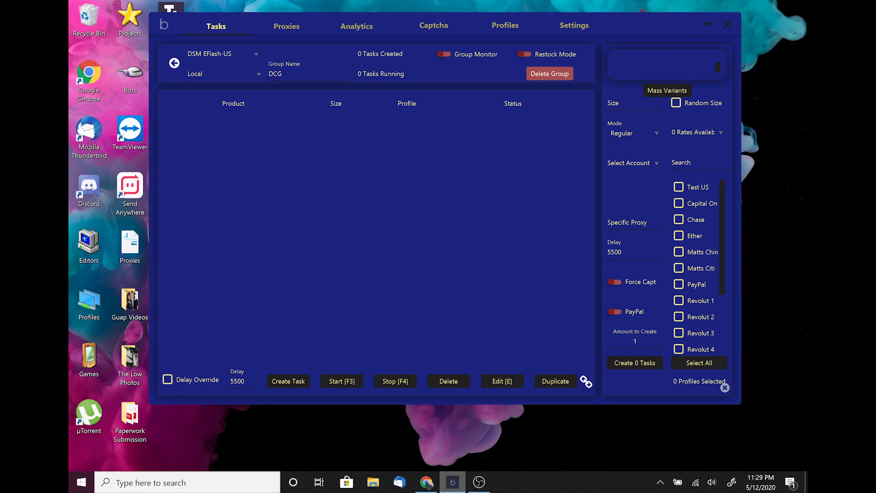
text(dunk)
key(Return)
text(nike sb dcg)
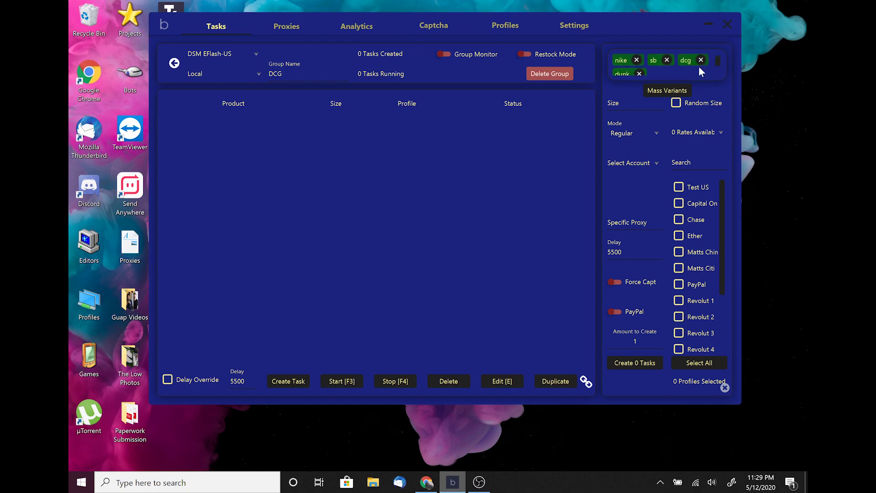
scroll(705, 64, down, 1)
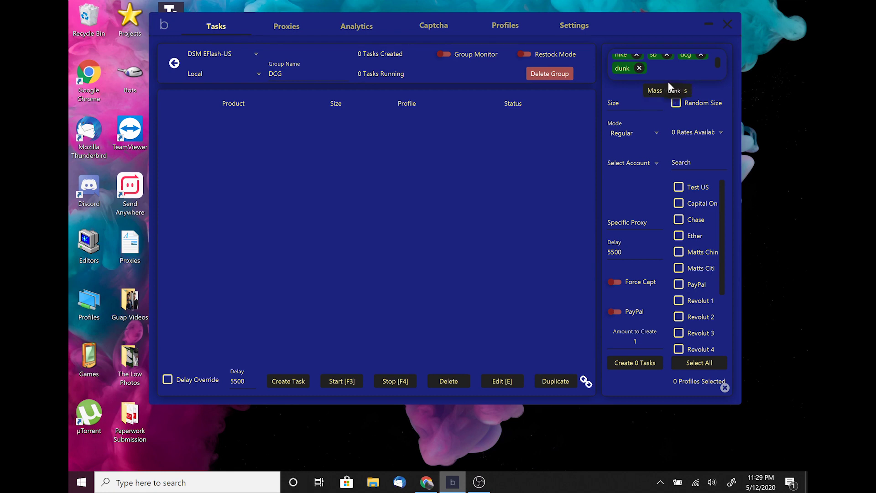
key(Tab)
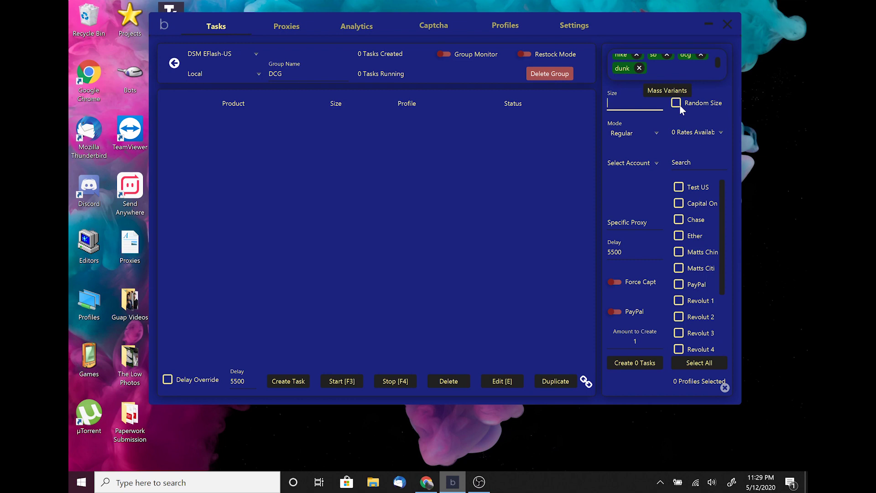
Enable Random Size after trying and clearing the sizes 5,6,7,8,9
click(675, 105)
click(675, 102)
text(5,6,7,8,9)
key(BackSpace)
key(BackSpace)
key(BackSpace)
key(BackSpace)
key(BackSpace)
key(BackSpace)
key(BackSpace)
key(BackSpace)
key(BackSpace)
click(673, 106)
Set the task mode to Extra Safe
click(656, 133)
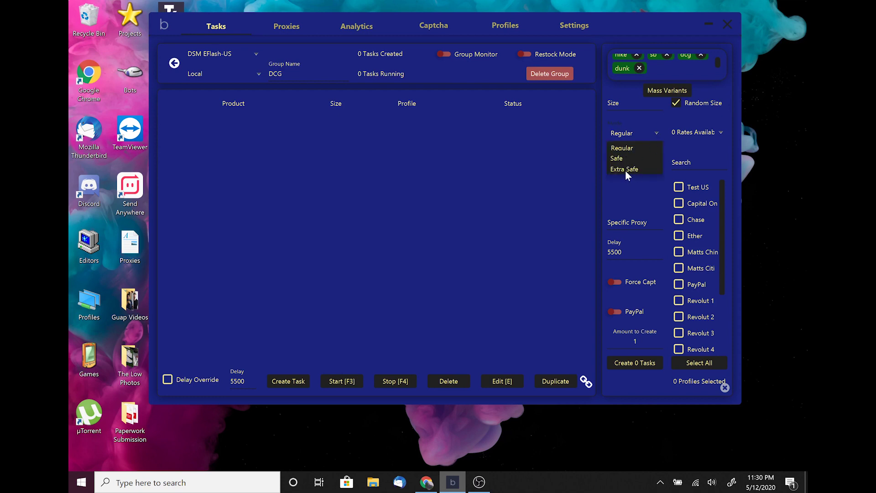
click(625, 170)
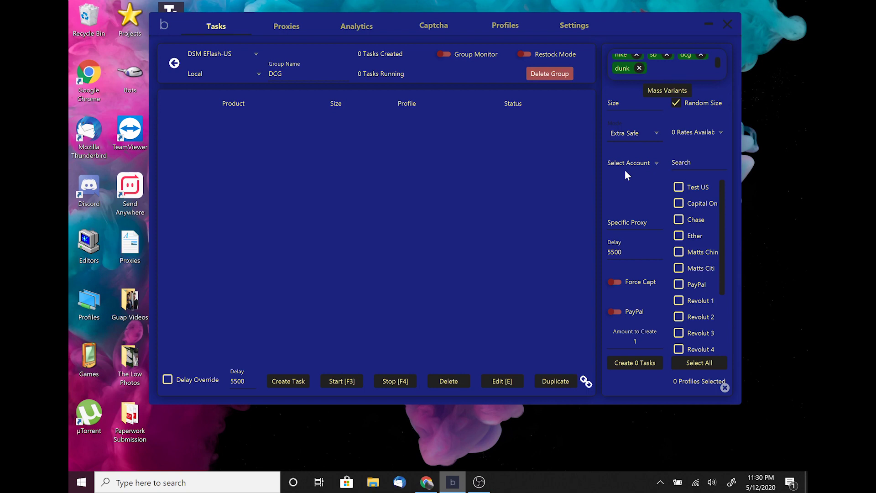
click(615, 133)
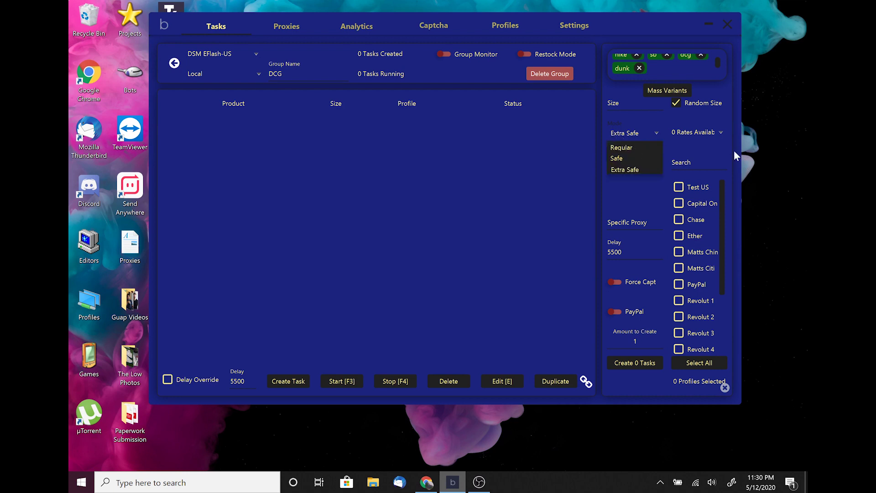
click(726, 150)
click(634, 133)
click(636, 131)
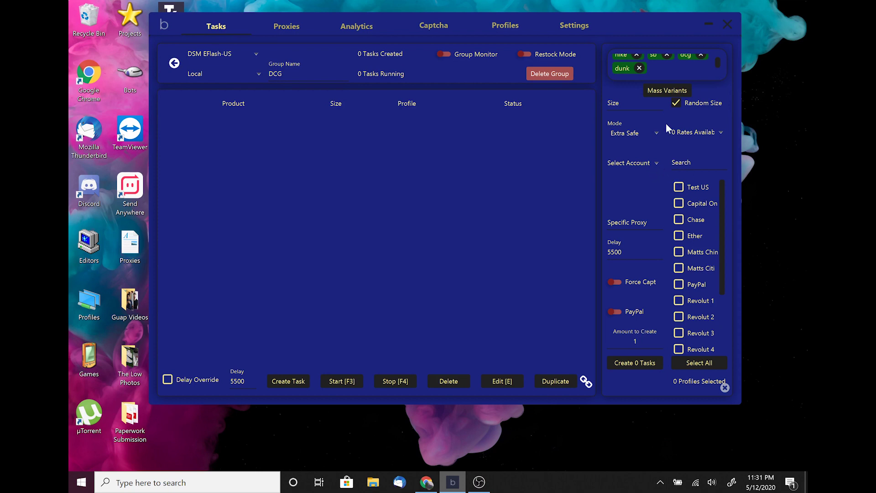
click(678, 191)
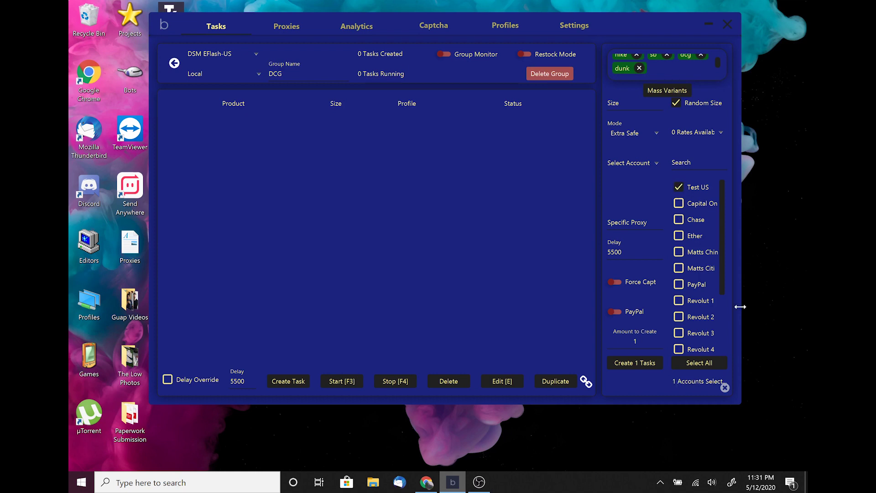
click(698, 364)
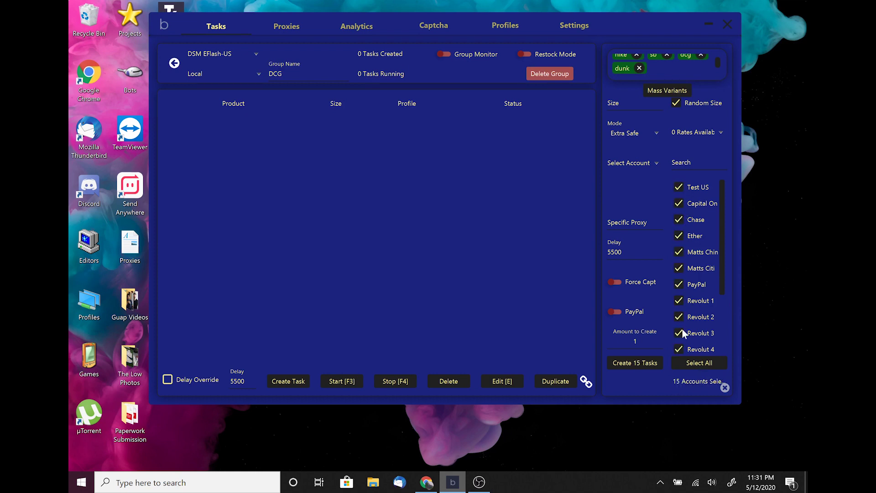
click(720, 361)
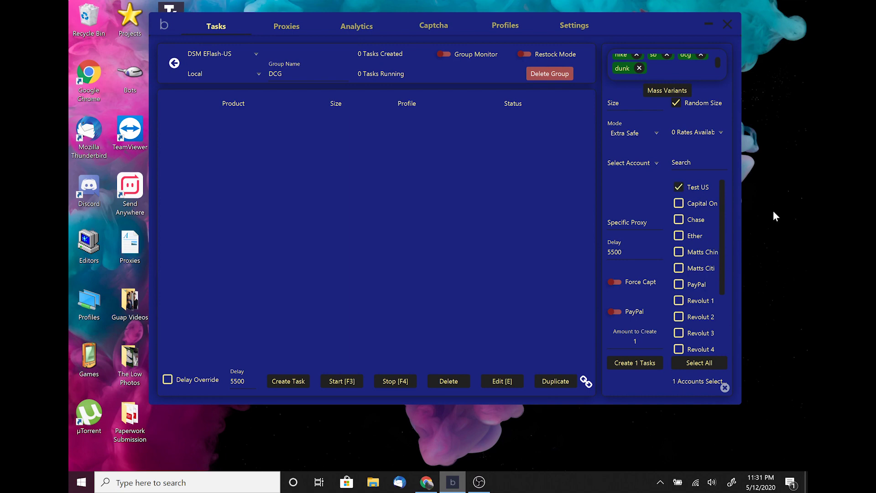
click(479, 482)
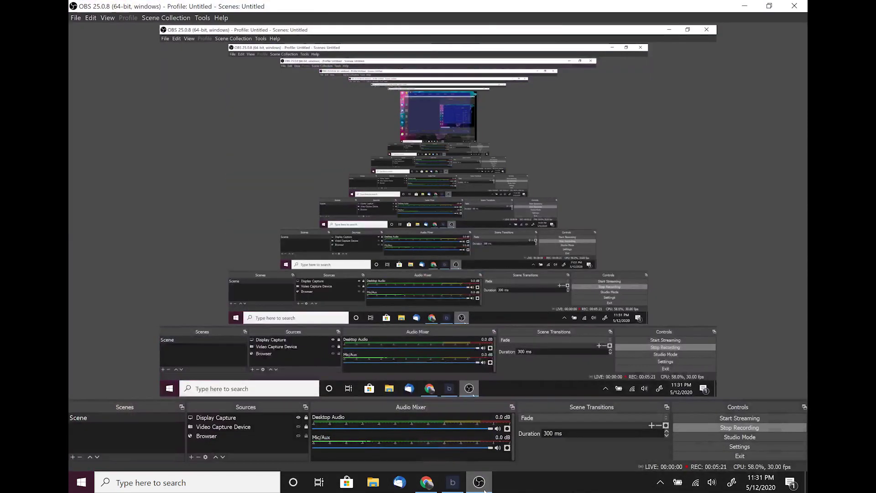
click(478, 482)
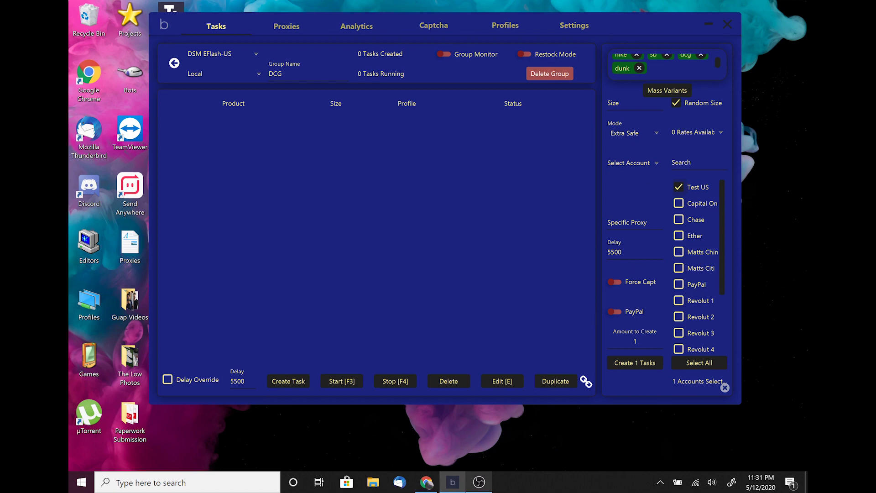
click(616, 252)
Turn on Force Captcha and Restock Mode, leaving Group Monitor off after toggling it
click(638, 282)
click(443, 55)
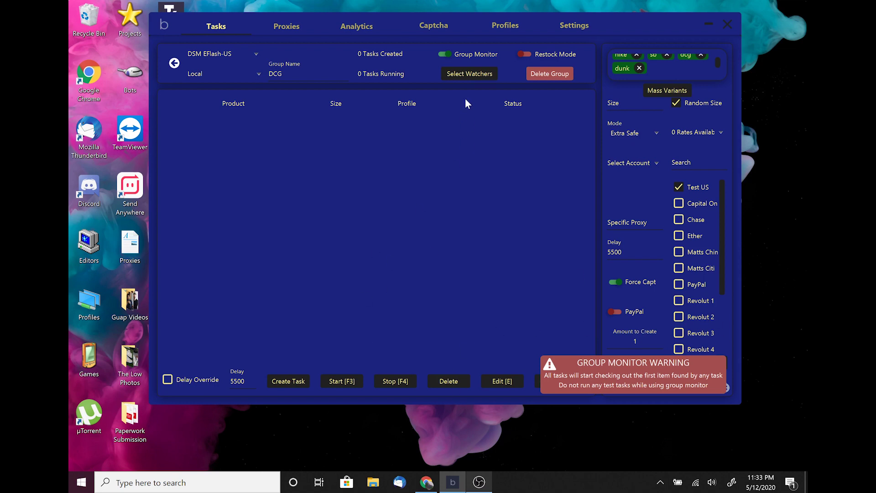
click(443, 54)
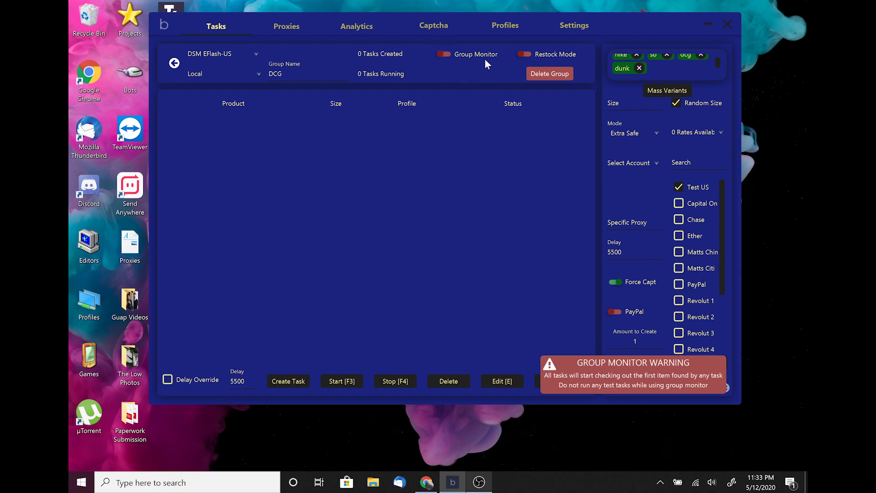
click(524, 53)
Switch Restock Mode off and create one +nike +sb +dcg +dunk task
click(530, 55)
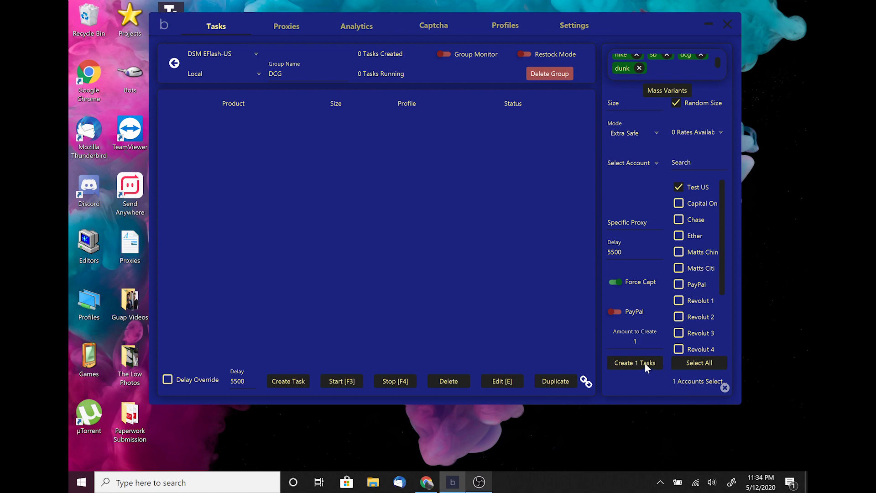
click(645, 364)
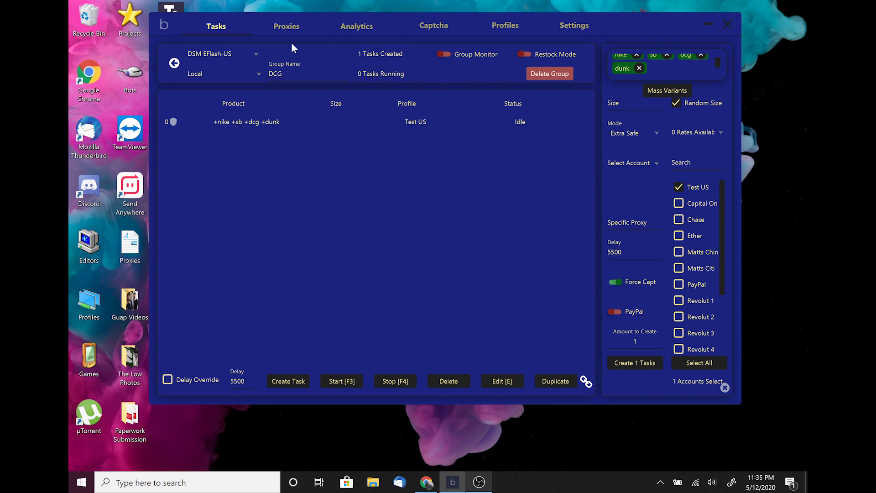
Duplicate the task repeatedly until eight identical tasks exist, then select all eight
click(366, 124)
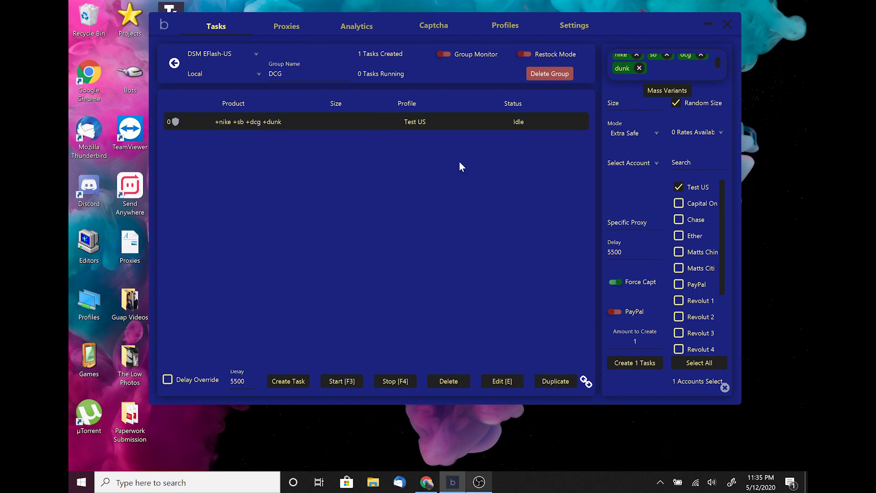
click(553, 388)
key(ctrl+a)
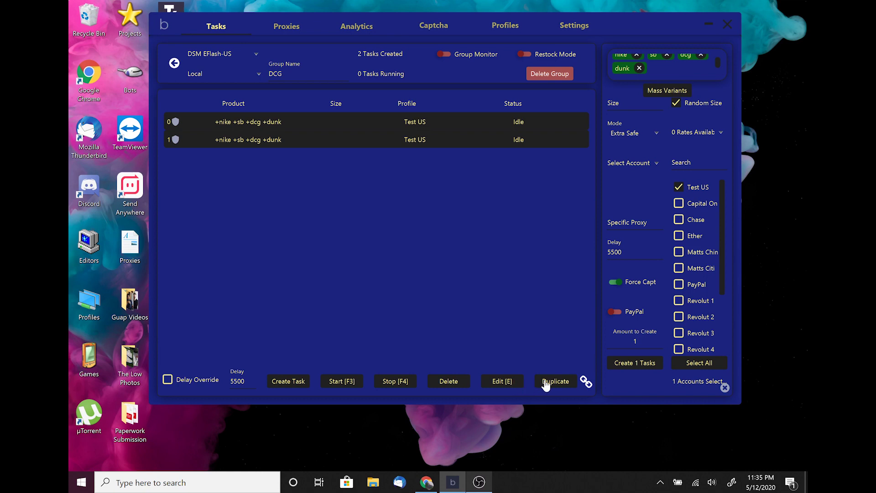
click(545, 386)
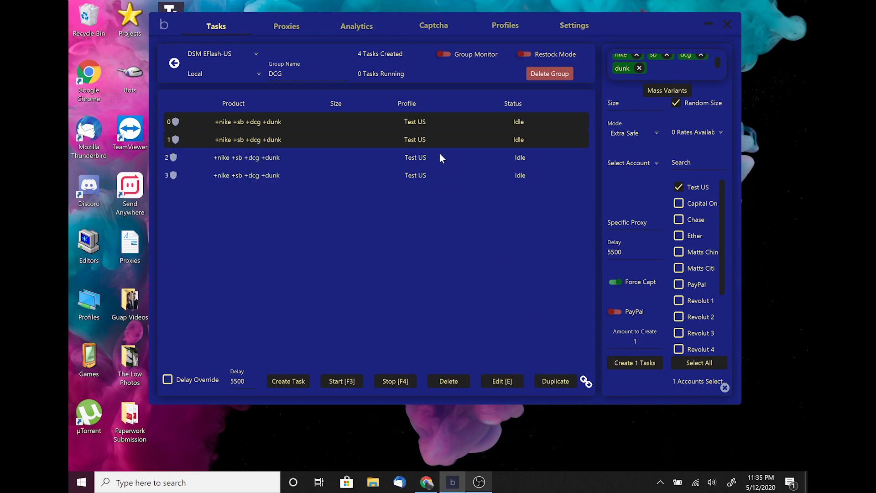
click(389, 124)
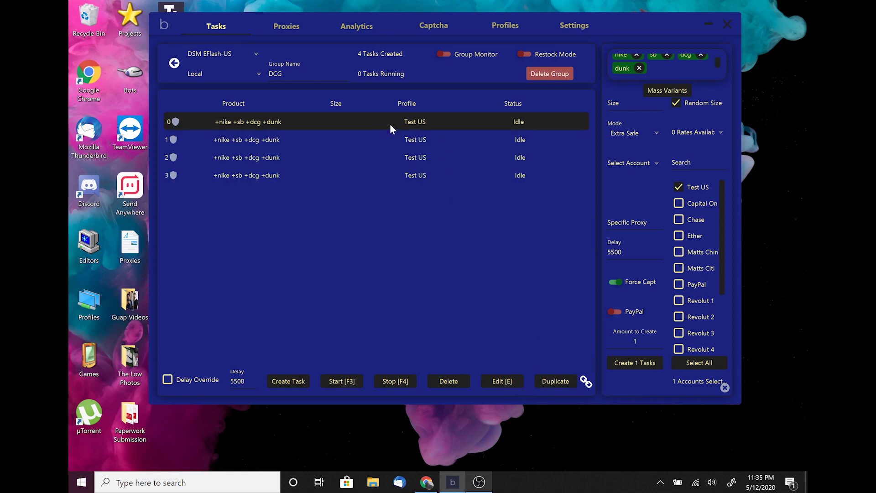
key(ctrl+a)
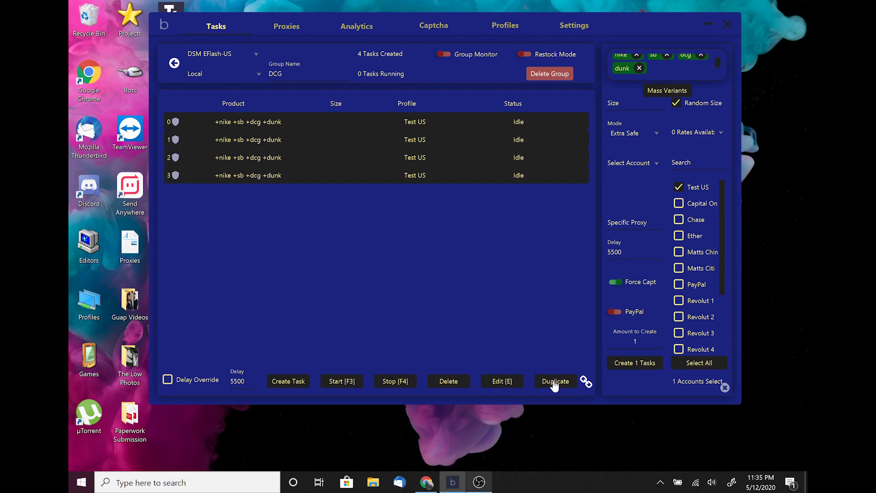
click(555, 381)
click(462, 247)
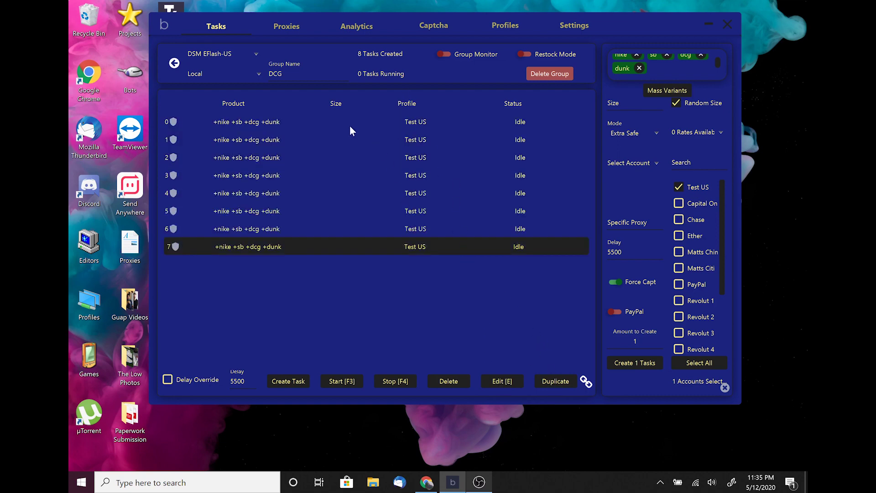
click(337, 128)
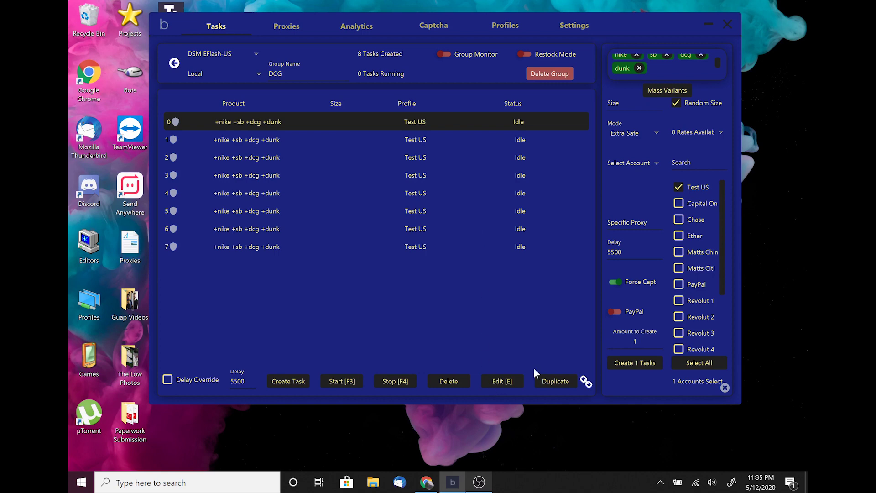
click(382, 207)
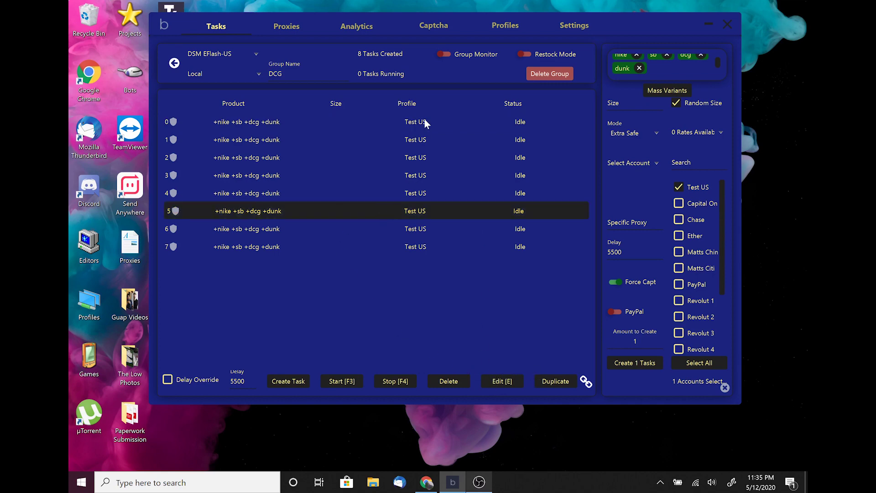
click(416, 123)
key(shift+Down)
key(shift+Down)
key(shift+Down)
key(shift+Down)
key(shift+Down)
key(shift+Down)
key(shift+Down)
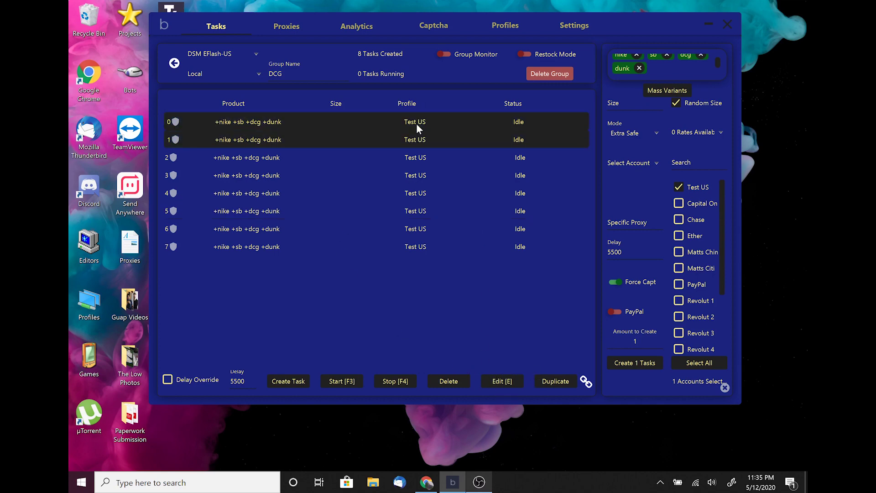
Bulk-edit all eight tasks with the Test US profile, forced captcha and keywords dcg, dunk, high
click(501, 382)
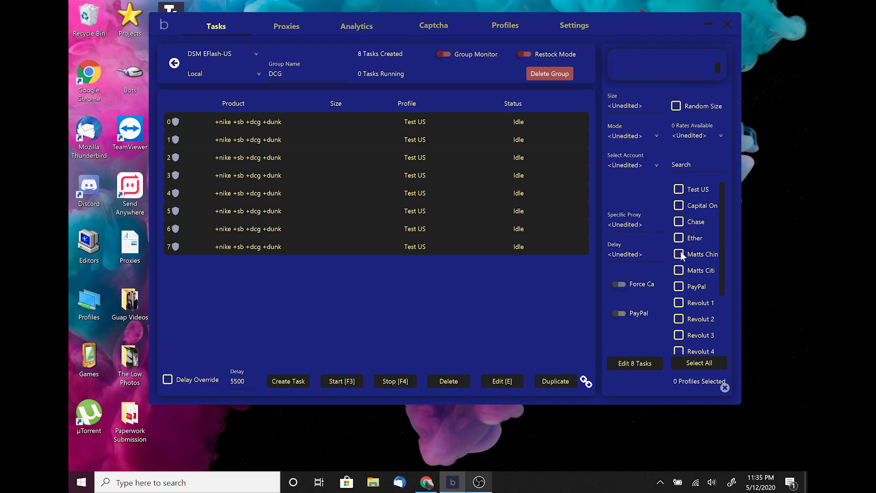
click(680, 188)
click(621, 284)
click(664, 73)
text(dunk)
key(ctrl+a)
text(du)
key(Return)
text(du)
key(BackSpace)
key(BackSpace)
key(BackSpace)
click(647, 60)
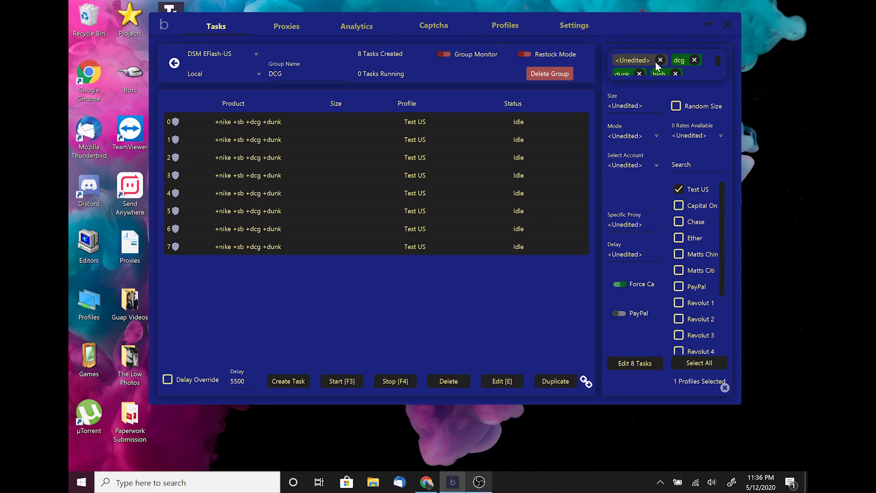
click(659, 60)
click(626, 368)
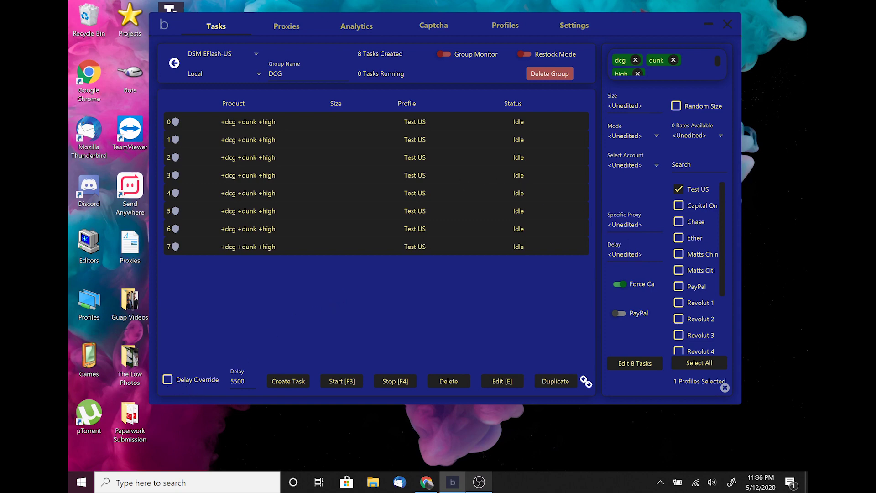
Change the group delay from 5500 to 2000 and enable delay override
click(242, 381)
key(Delete)
key(Delete)
key(Delete)
key(Delete)
text(2000)
click(168, 382)
Turn the delay override back off and start tasks 1 and 3
click(167, 382)
click(379, 291)
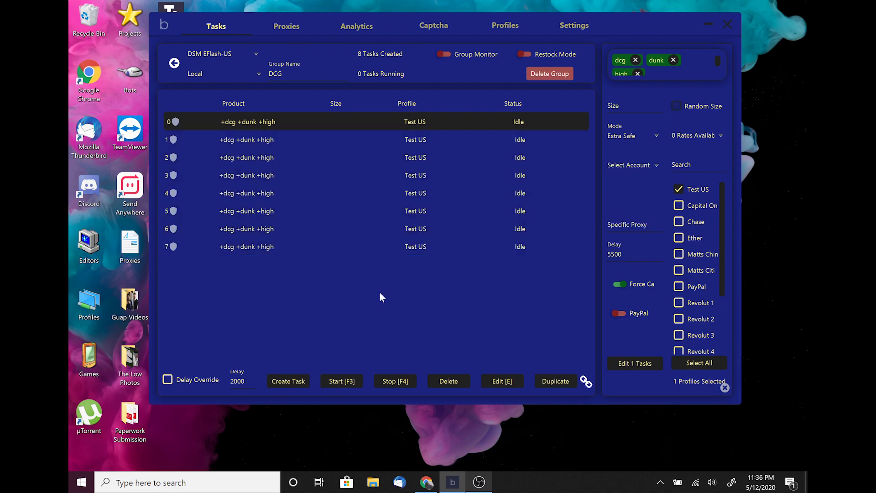
click(343, 385)
click(438, 172)
click(346, 383)
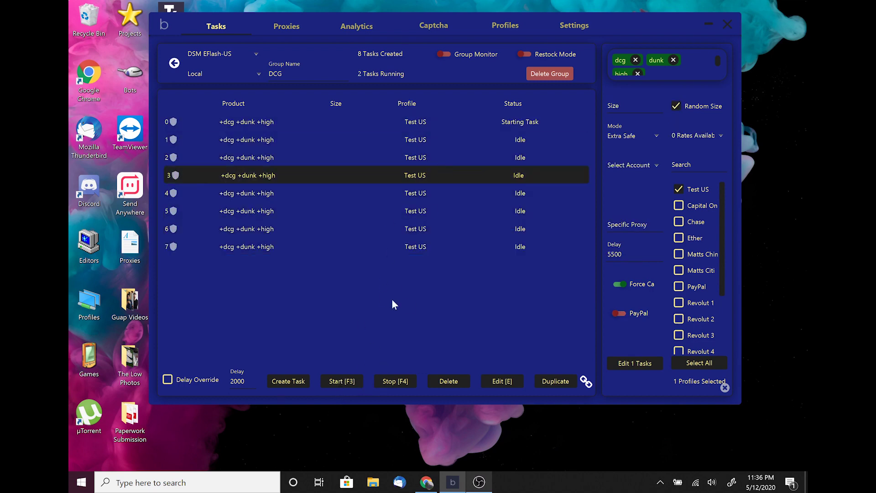
Select the first two tasks and start the second one
click(473, 119)
shift+click(455, 147)
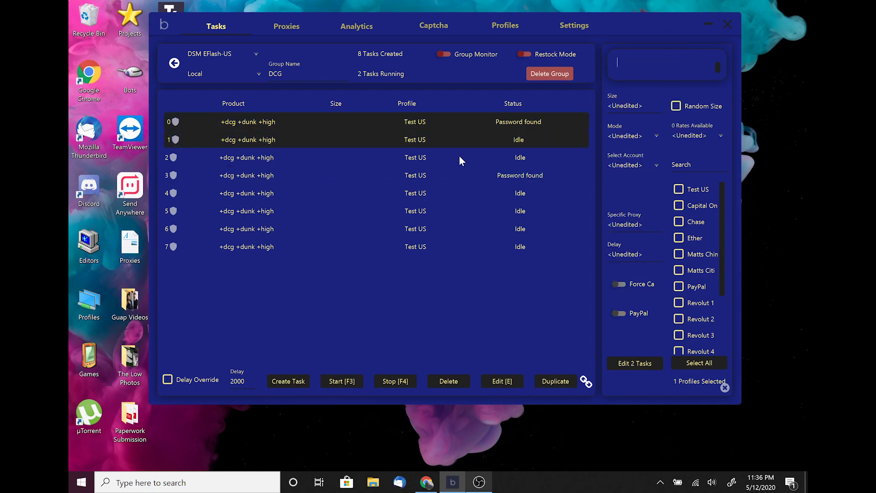
click(458, 156)
click(463, 122)
key(shift+Down)
click(435, 247)
key(shift+Up)
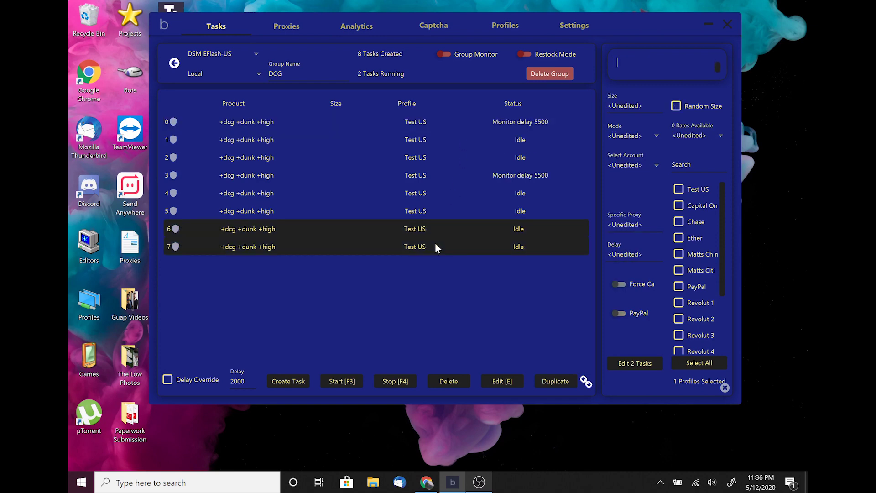
click(415, 158)
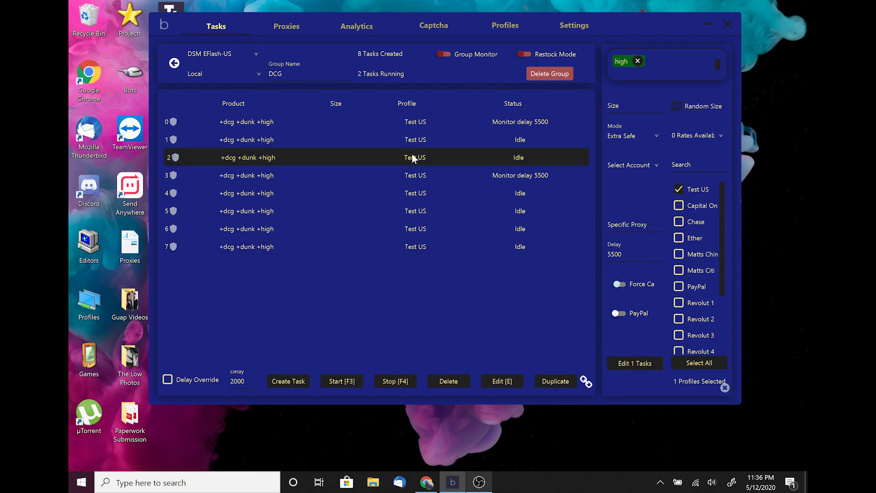
click(439, 122)
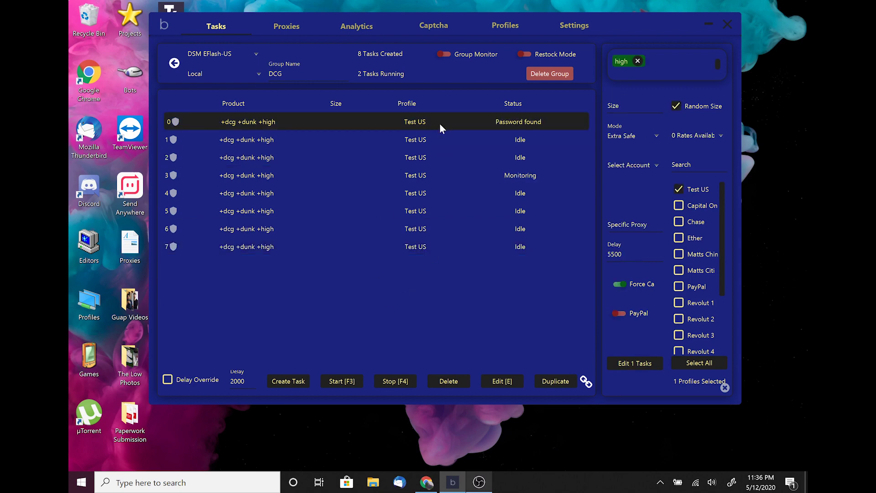
key(shift+Down)
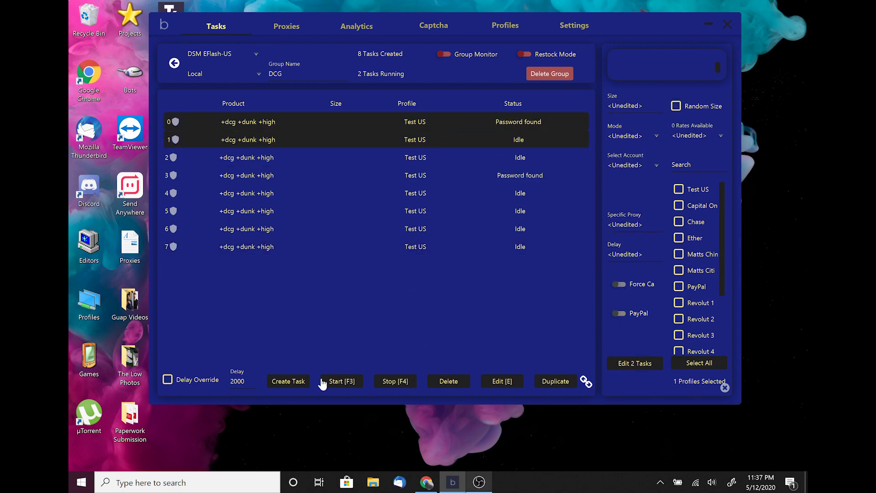
click(340, 382)
Start tasks 4, 6, 7, 5 and 2 one after another
click(444, 174)
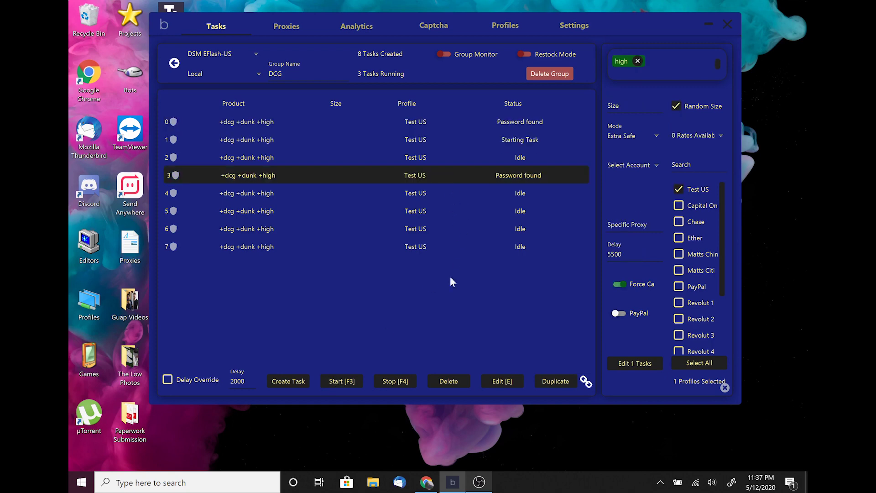
click(453, 190)
click(357, 376)
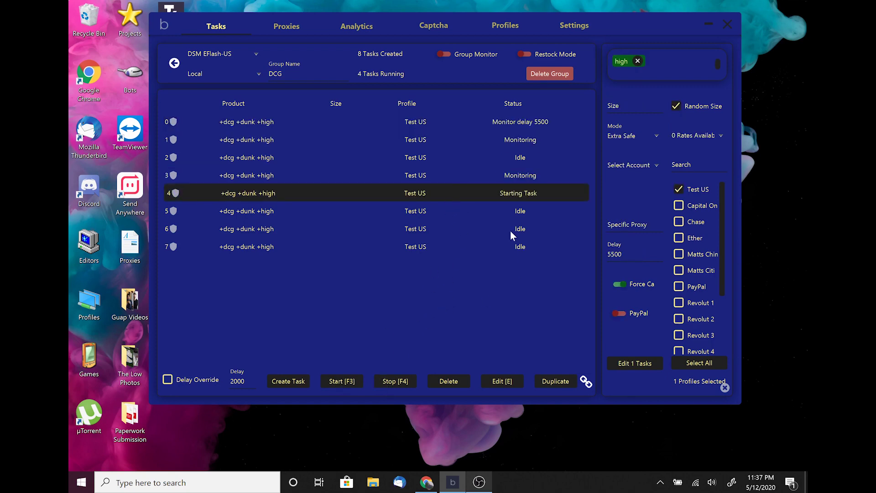
click(510, 230)
click(343, 383)
click(512, 247)
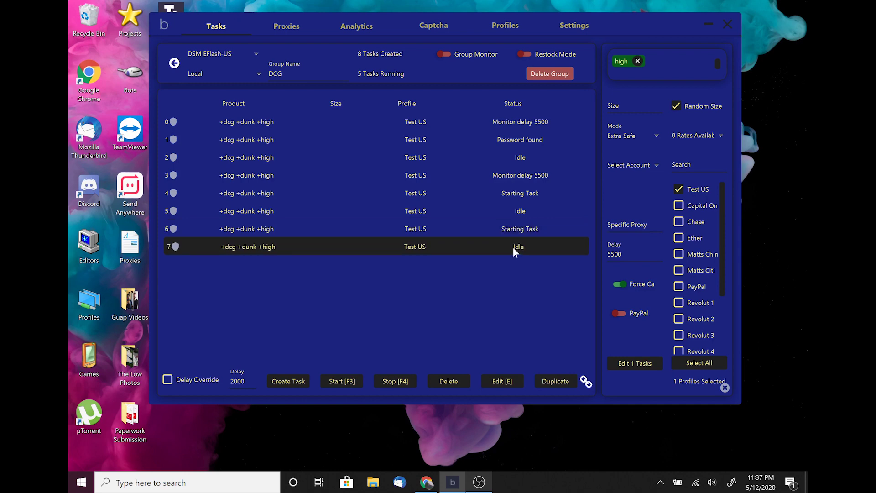
click(342, 380)
click(510, 208)
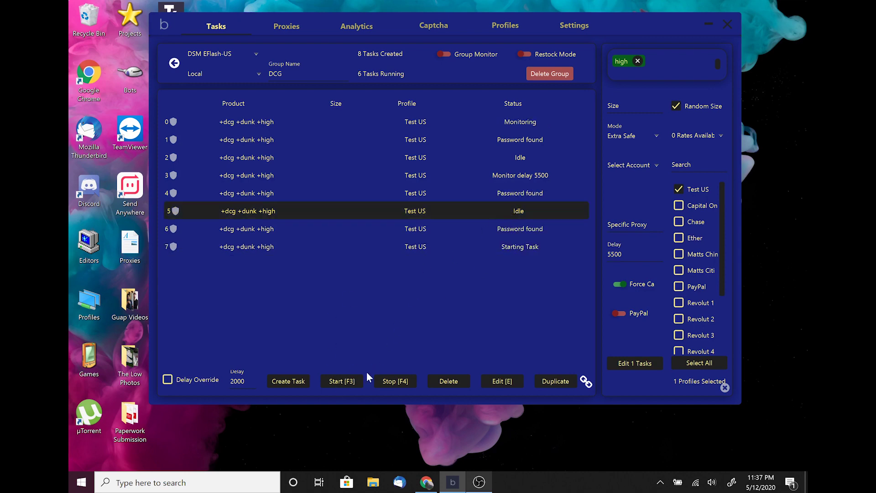
click(351, 381)
click(521, 161)
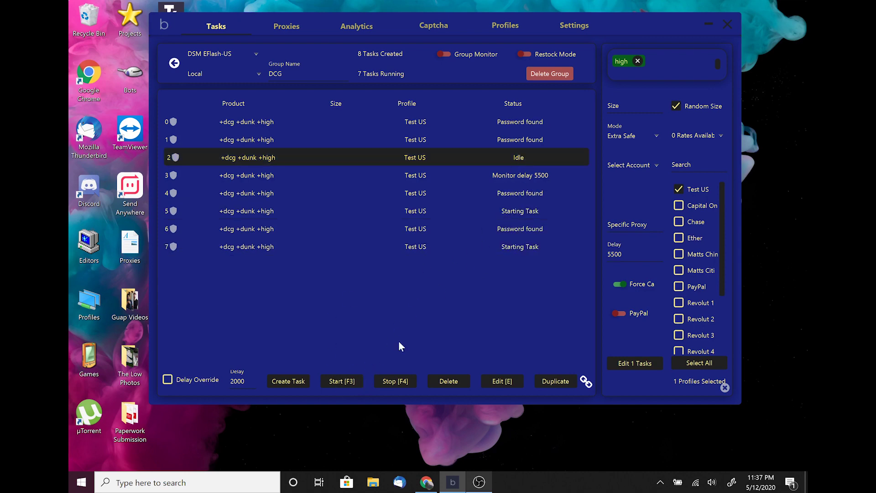
click(345, 382)
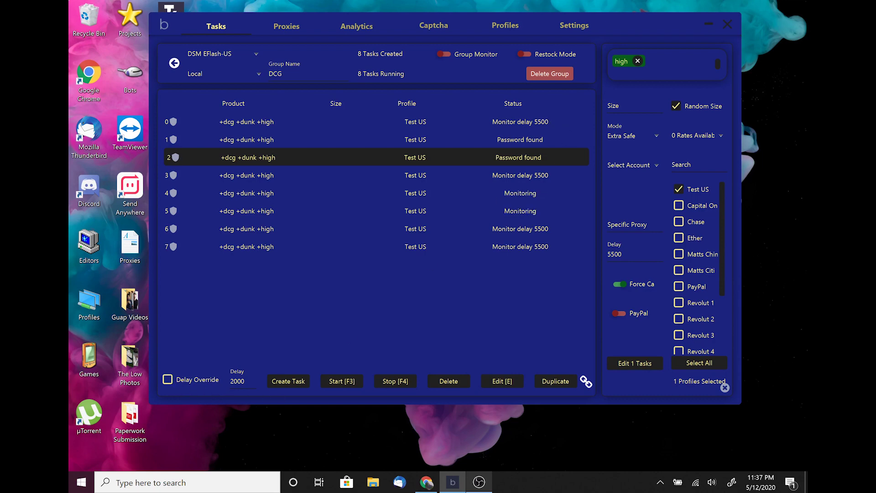
Apply a 2000 ms delay override to the DCG tasks and select task 0
click(167, 379)
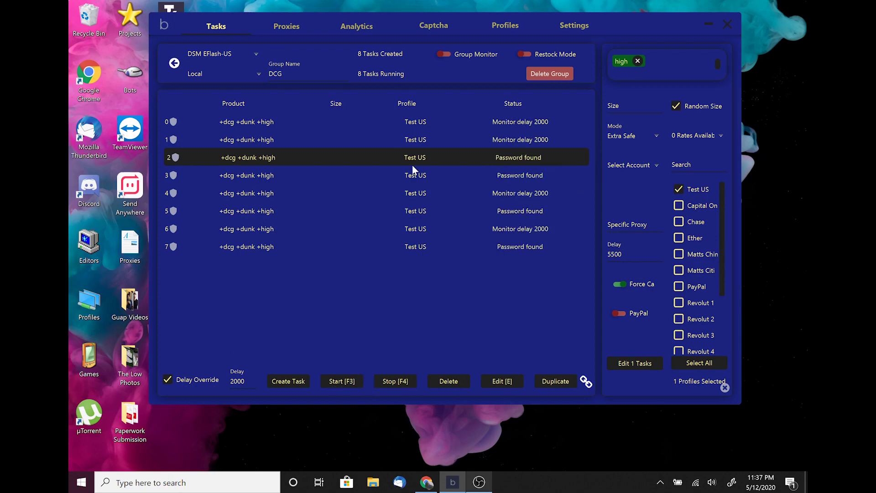
click(411, 125)
key(shift+Down)
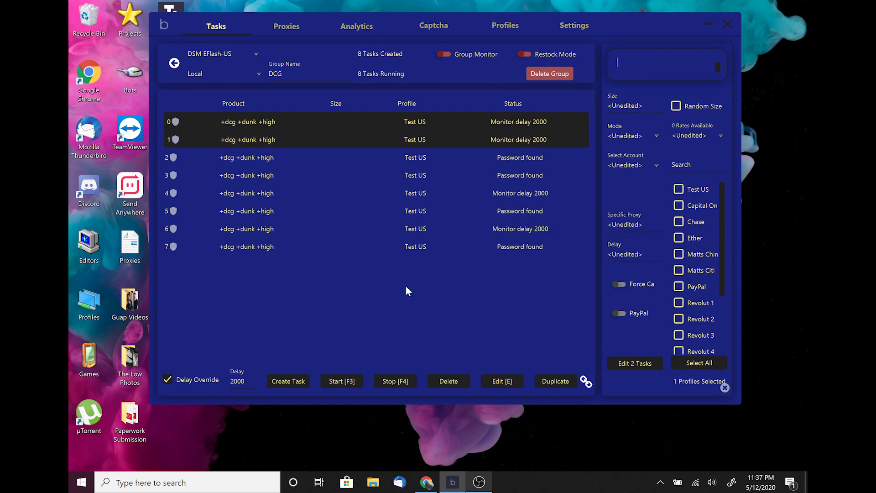
click(420, 193)
click(433, 139)
click(433, 122)
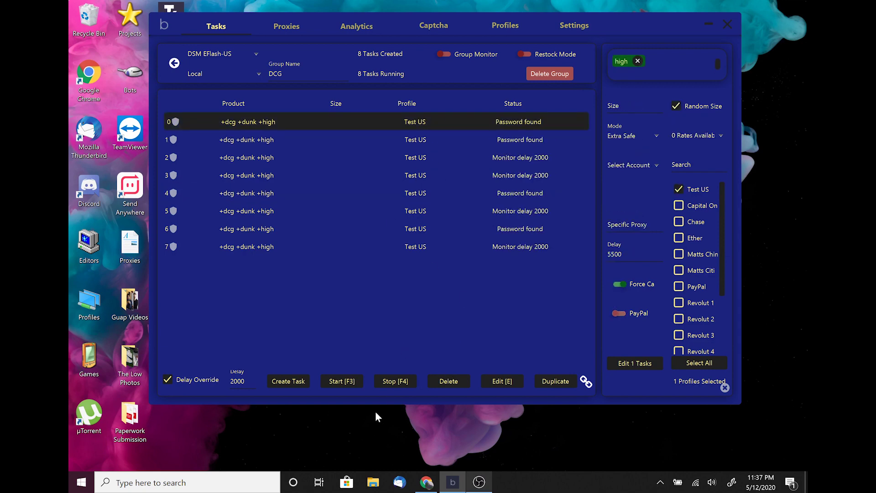
Stop tasks 0 and 6, leaving six of the eight DCG tasks running
click(395, 382)
click(434, 228)
click(397, 382)
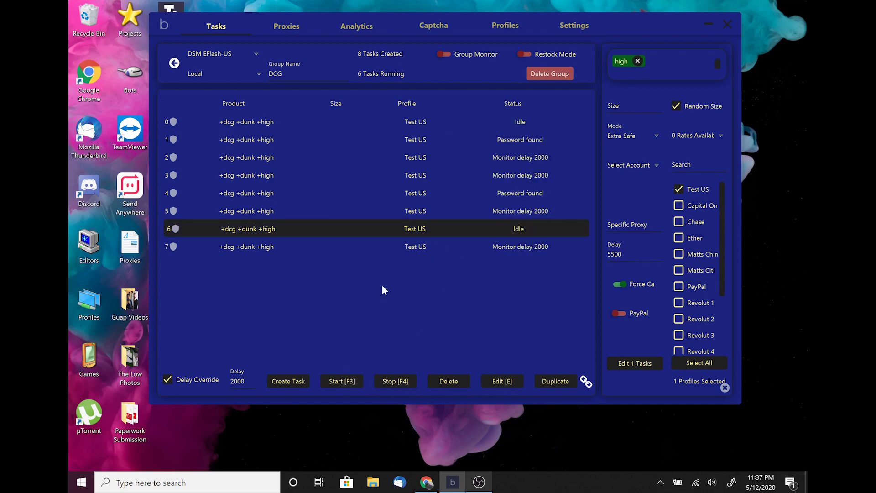
click(426, 193)
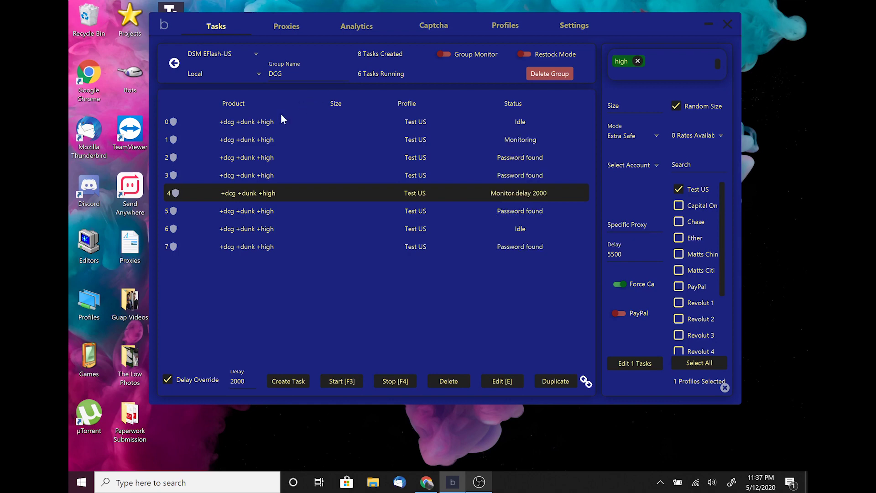
click(294, 27)
Delete the existing Default proxy and create a new proxy group named Test
click(286, 77)
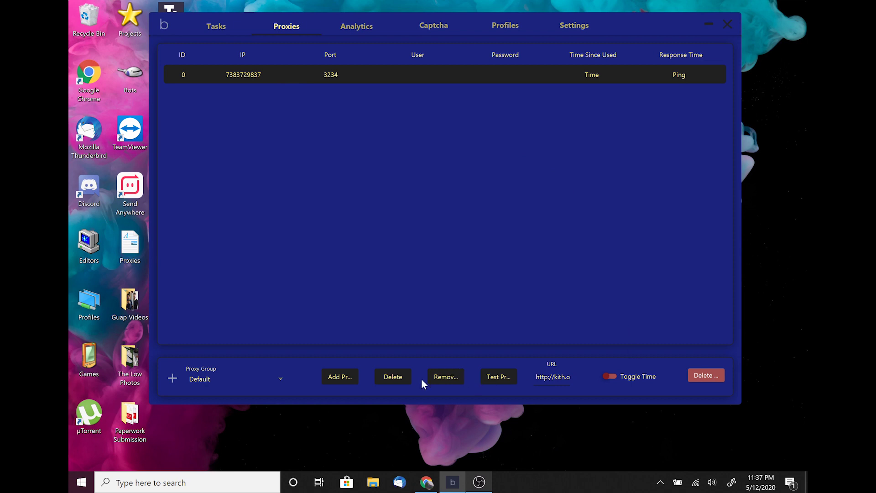
click(397, 378)
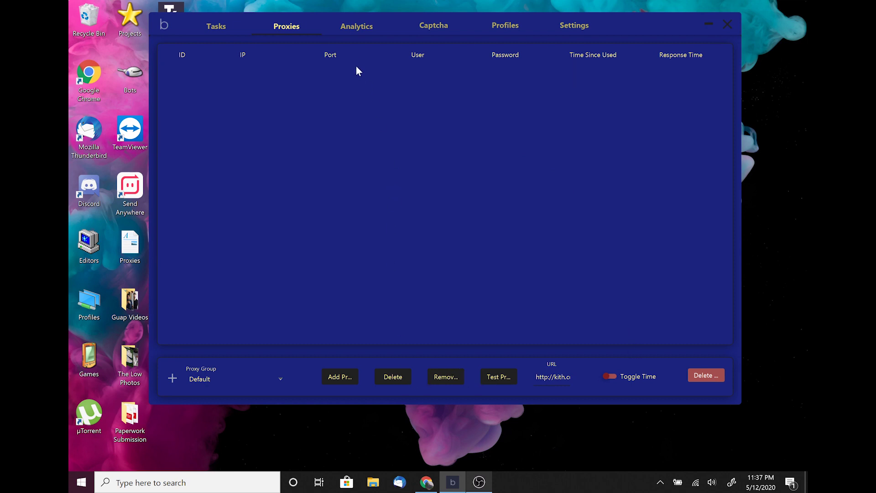
click(279, 384)
click(172, 378)
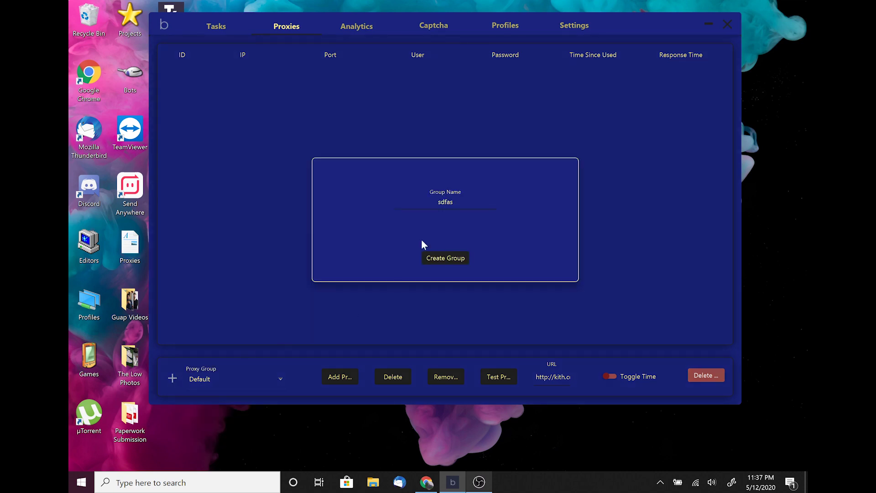
key(BackSpace)
key(BackSpace)
key(BackSpace)
key(BackSpace)
key(BackSpace)
text(Test)
click(447, 258)
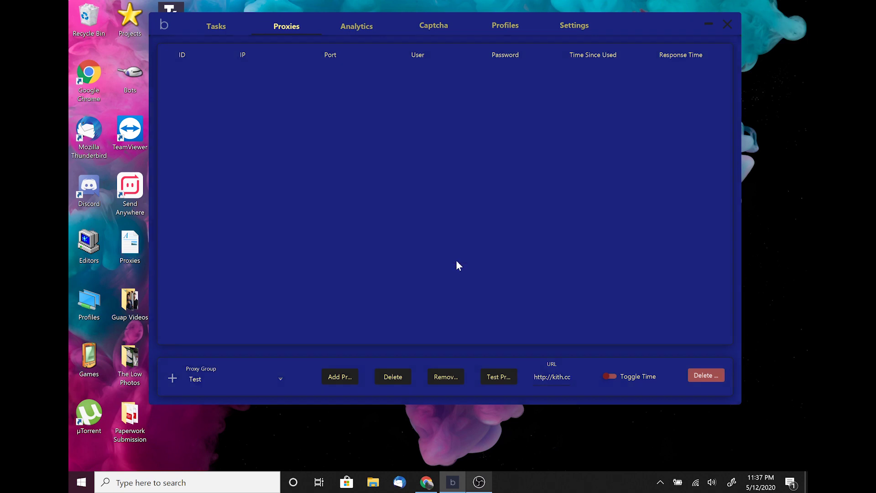
click(340, 378)
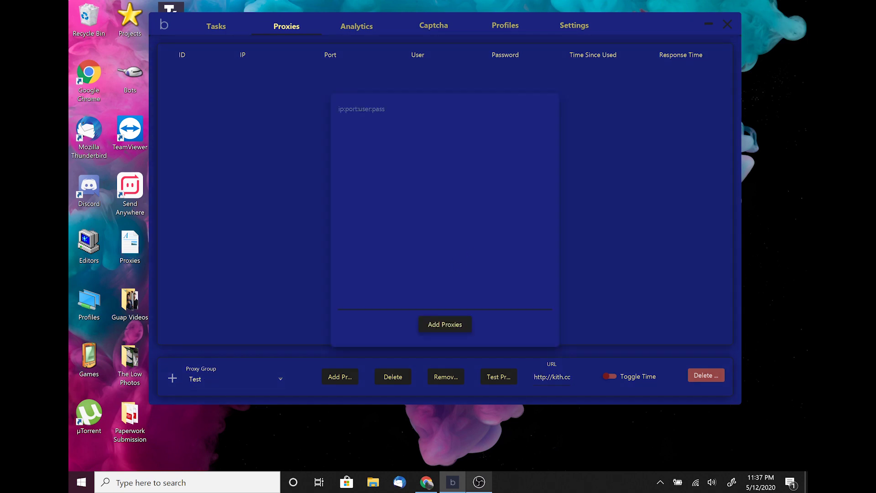
text(234782139874932187349)
click(455, 327)
text(283749823174:23423)
click(445, 324)
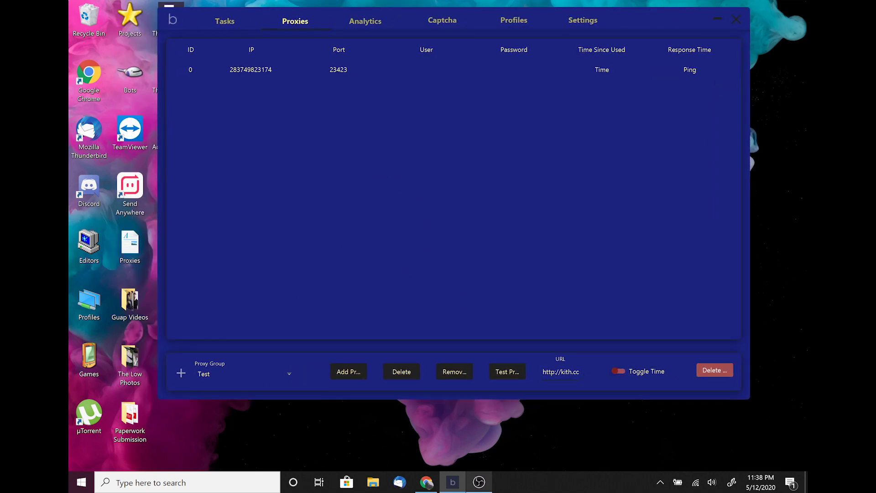
Keep Test as the proxy group, then remove the newly added proxy
click(557, 369)
click(274, 376)
click(274, 377)
click(315, 76)
click(453, 373)
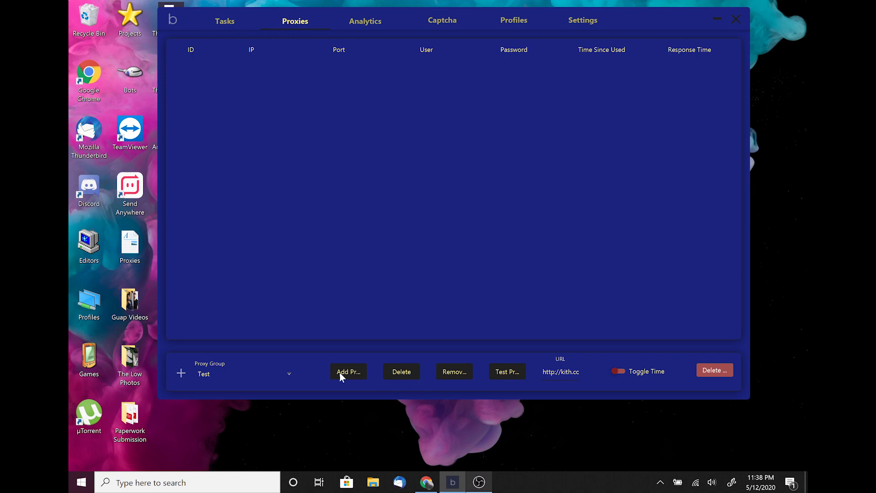
Review the checkout analytics, then bring up the Captcha solver list
click(373, 21)
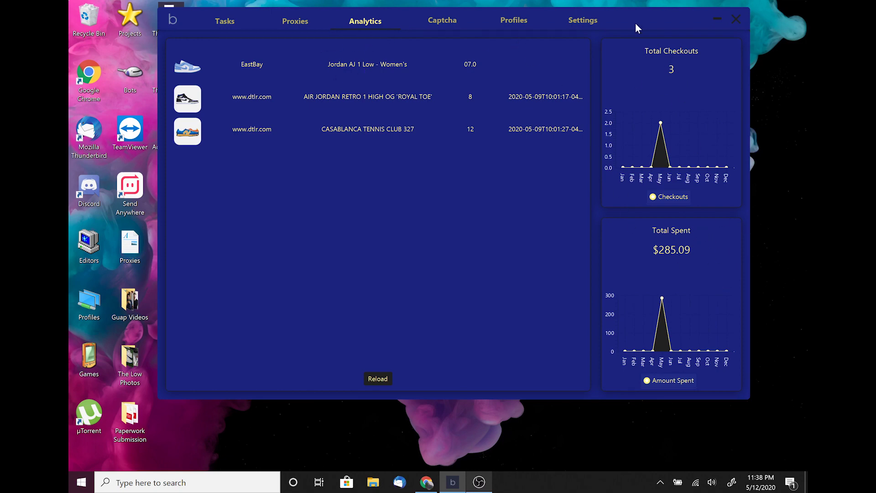
click(439, 27)
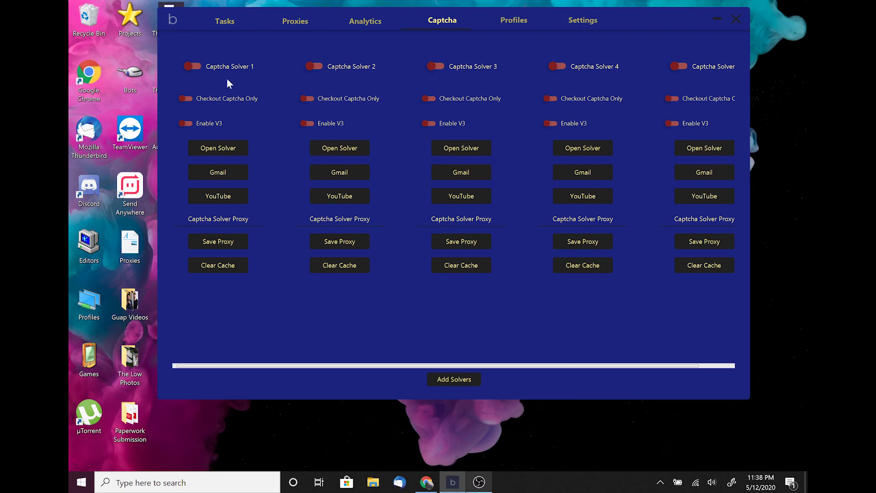
Switch on Captcha Solver 1, leaving Solvers 2–5 off
click(189, 68)
drag(663, 26, 635, 30)
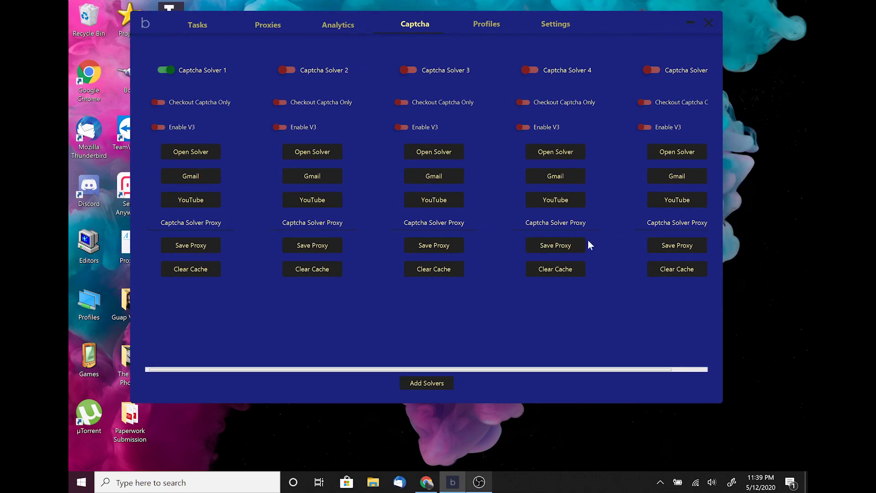
Open Solver 1's window, load YouTube in it, then close YouTube
click(201, 152)
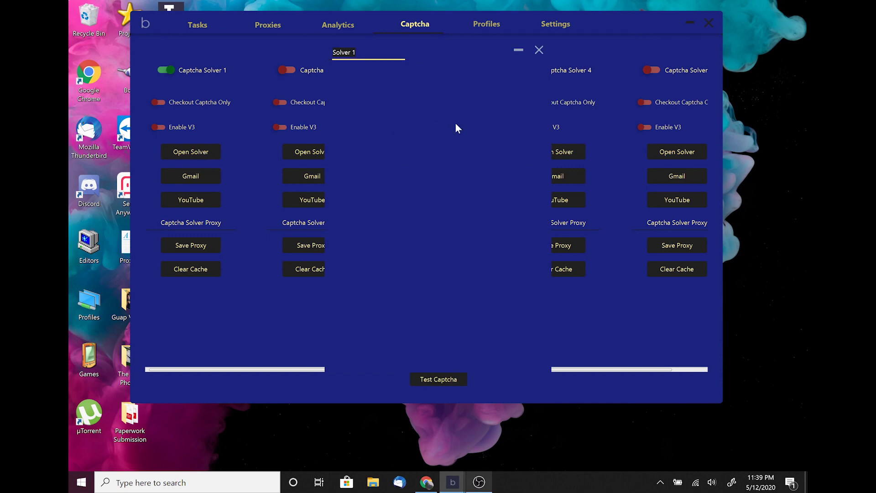
drag(465, 59, 696, 65)
click(199, 198)
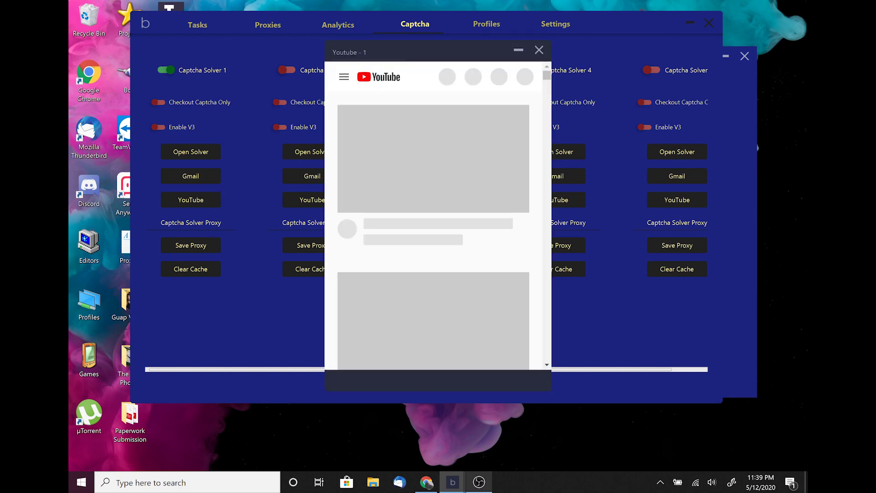
click(539, 50)
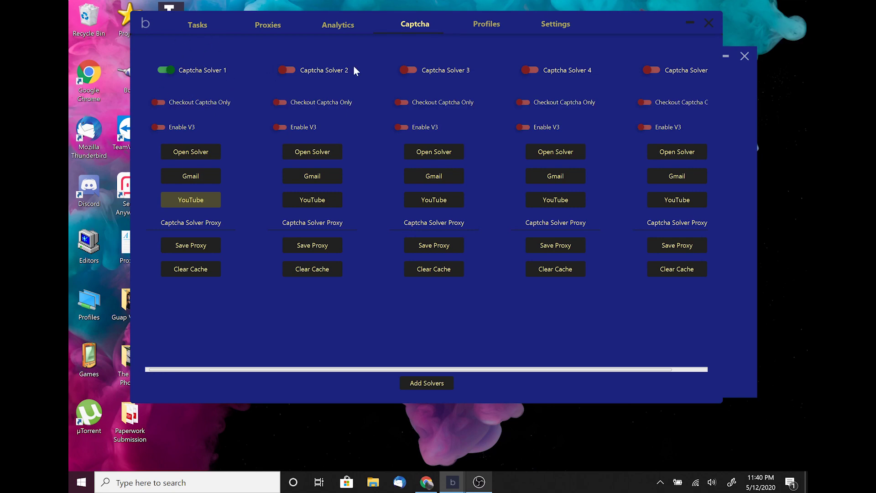
Glance at Profiles and Settings, then return to the Captcha solvers
click(485, 24)
click(541, 22)
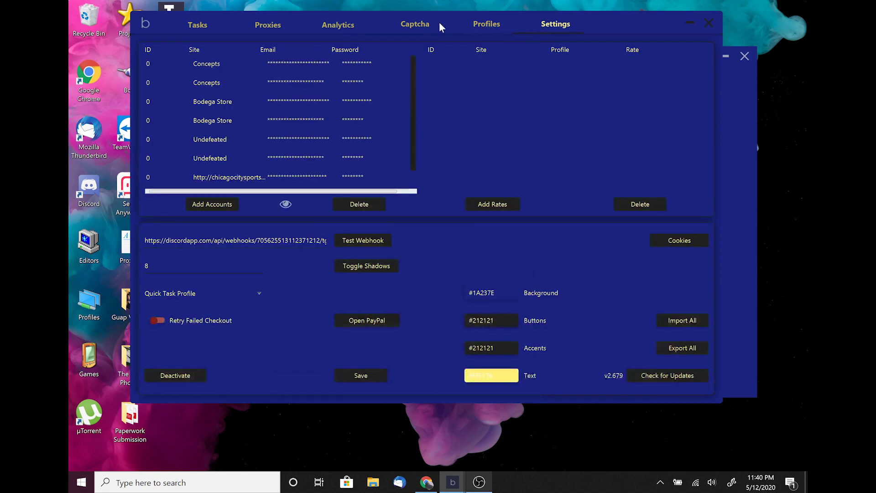
click(428, 22)
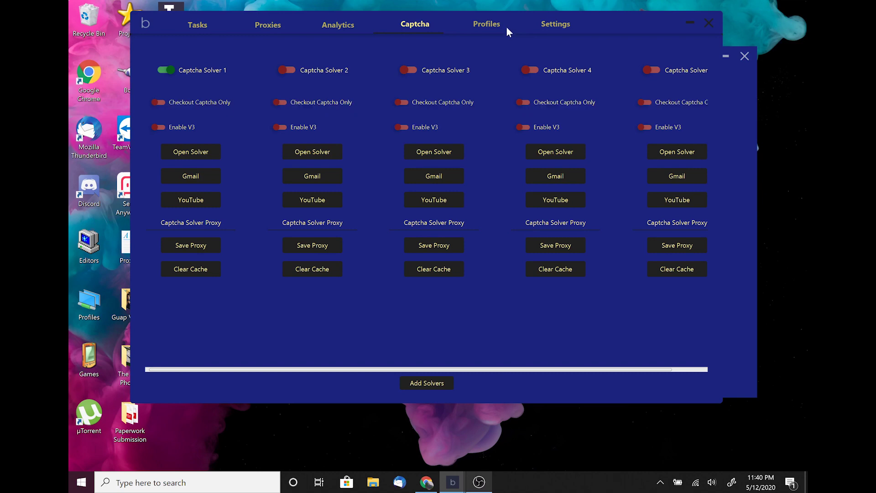
Pass through Profiles and Captcha to the Settings page with saved site accounts
click(496, 27)
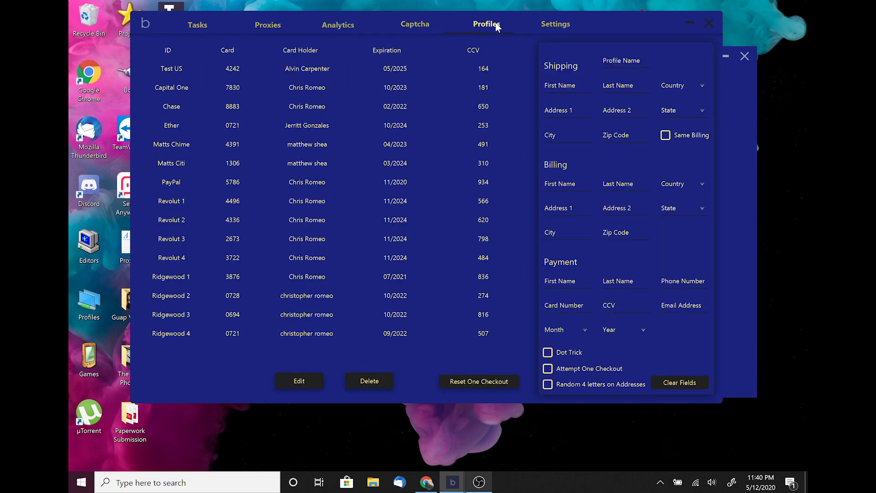
click(427, 26)
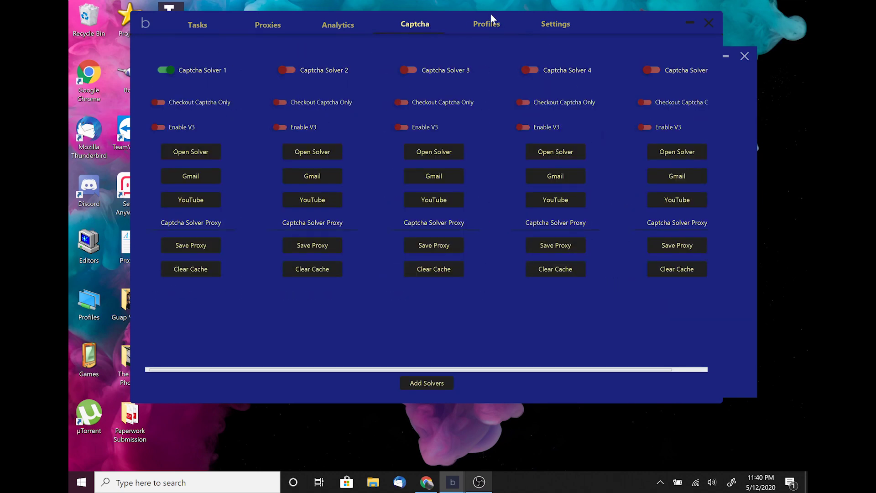
click(559, 29)
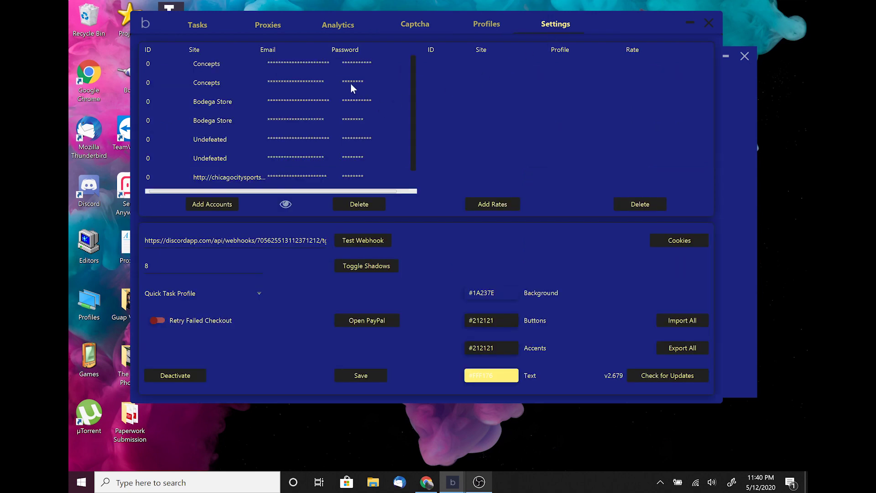
Add a Concepts site account using a test email:password credential
click(232, 205)
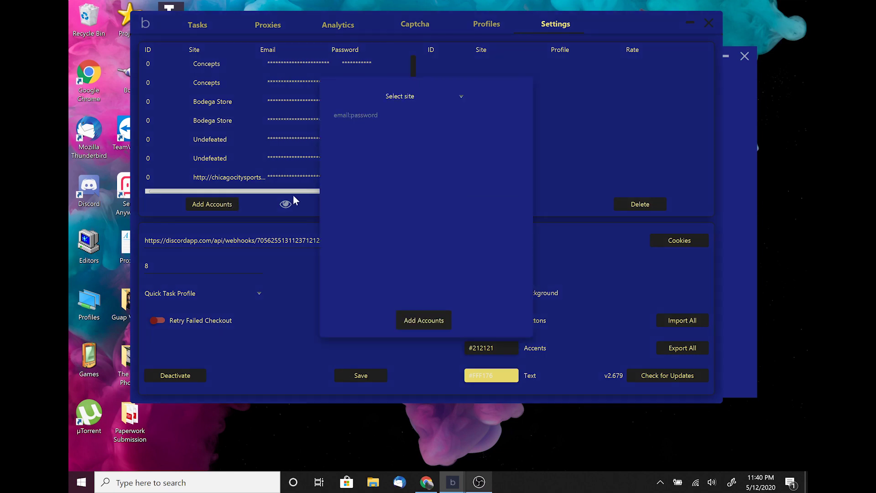
click(335, 115)
text(:1234)
click(460, 97)
scroll(430, 143, down, 5)
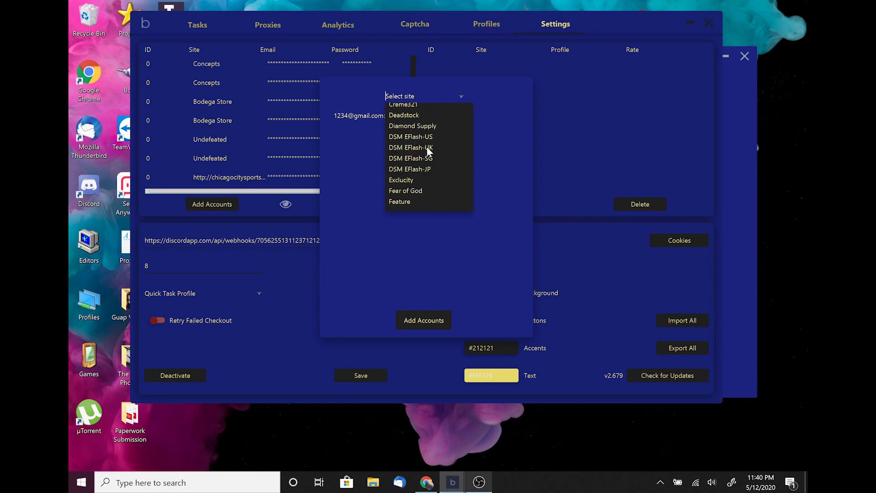
scroll(426, 147, up, 3)
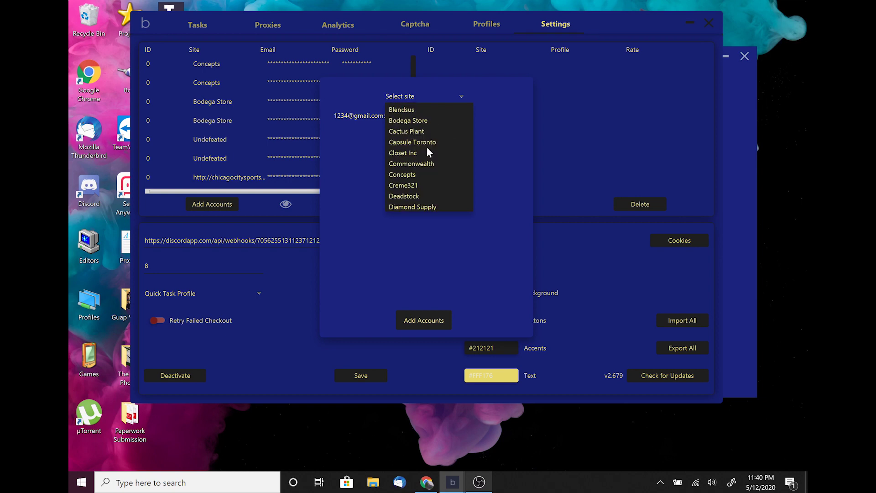
click(413, 176)
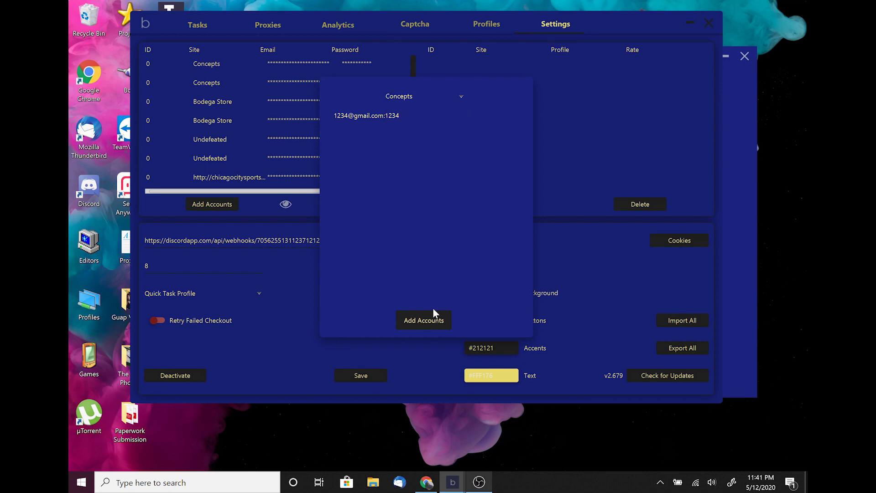
click(434, 310)
Delete the newly added Concepts account from the accounts list
scroll(396, 129, down, 2)
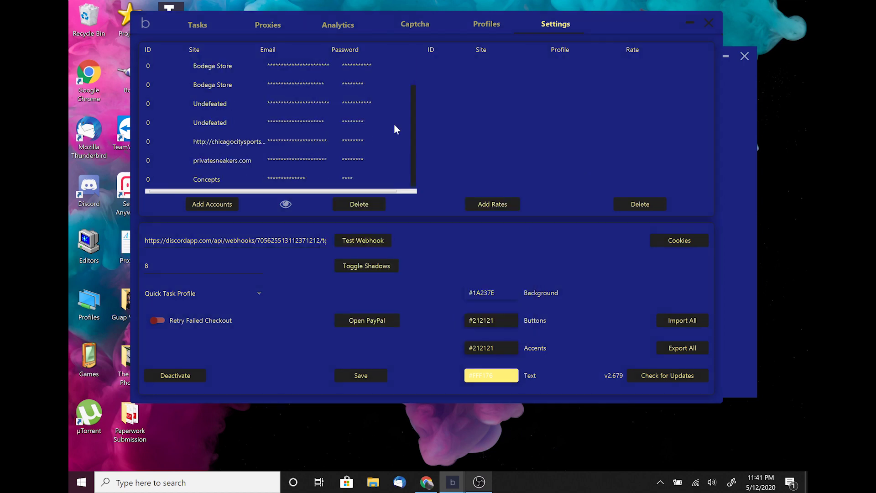
click(279, 180)
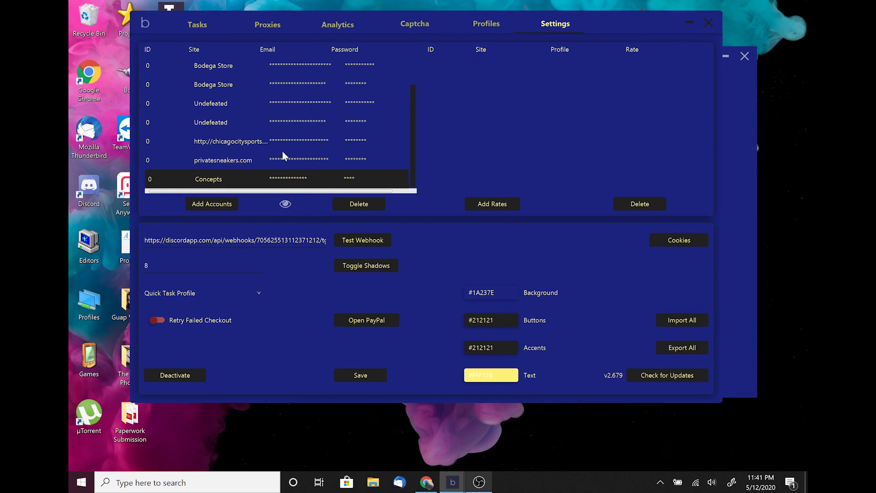
click(359, 205)
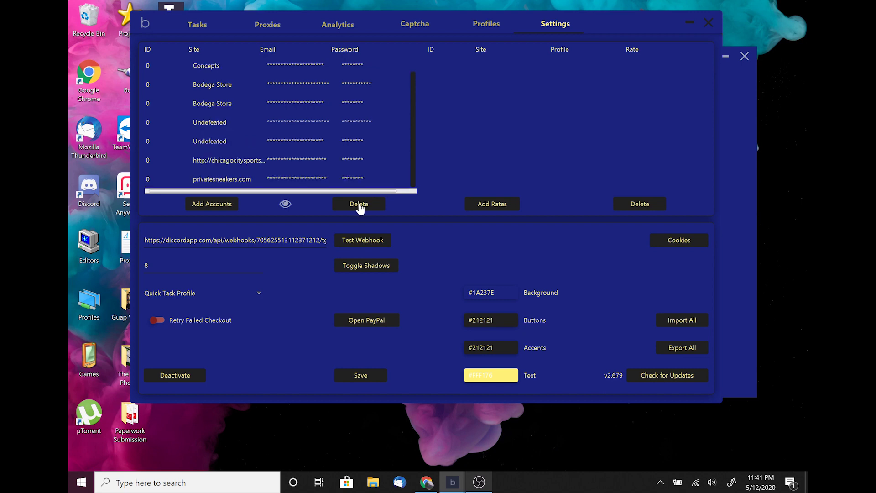
click(488, 204)
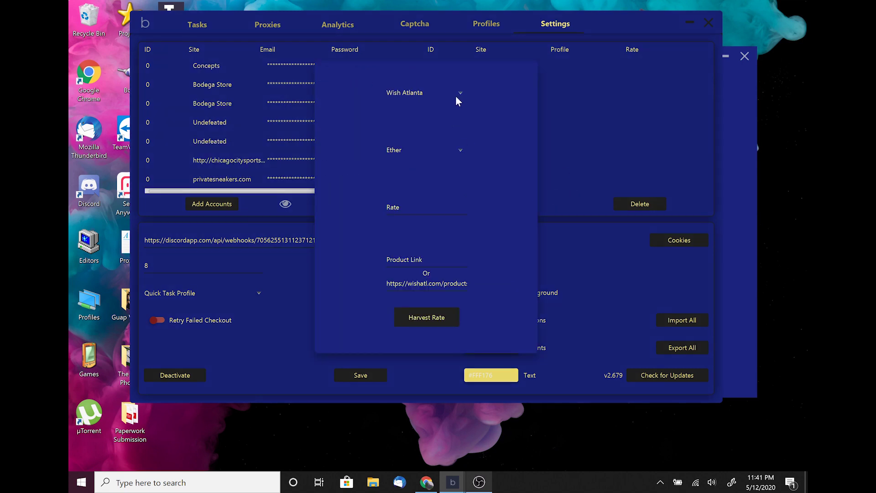
click(457, 148)
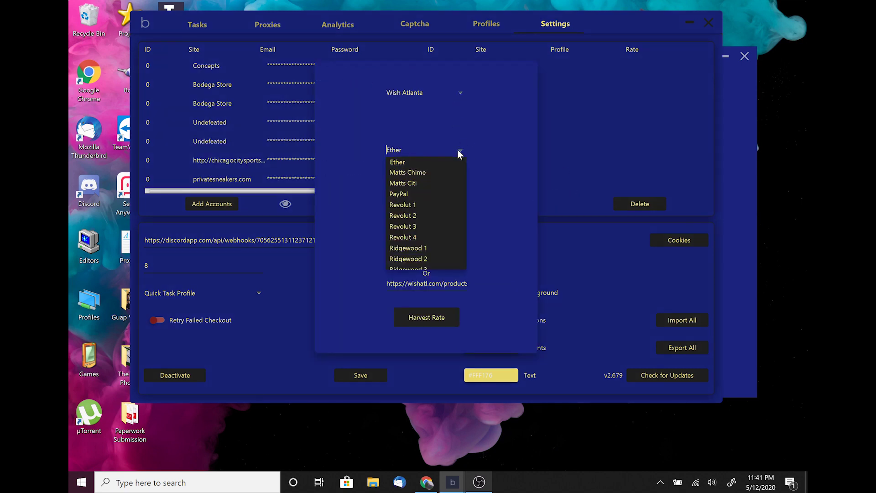
click(457, 148)
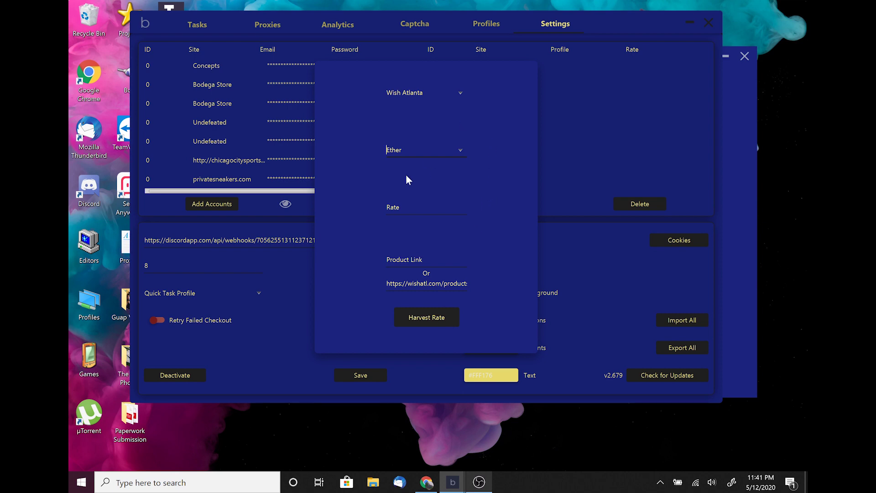
click(614, 120)
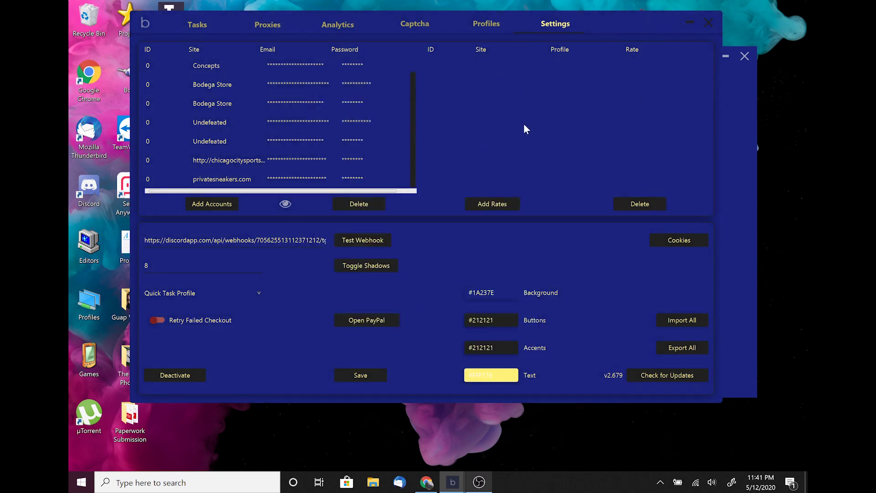
click(493, 204)
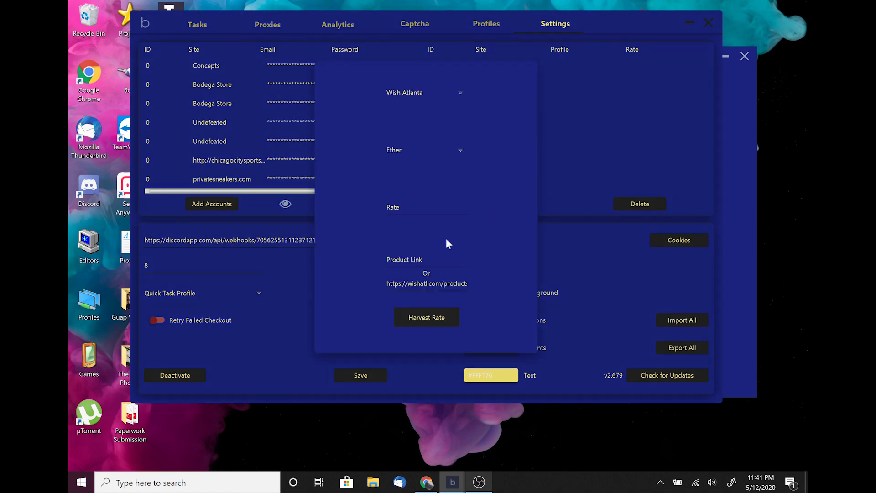
click(431, 315)
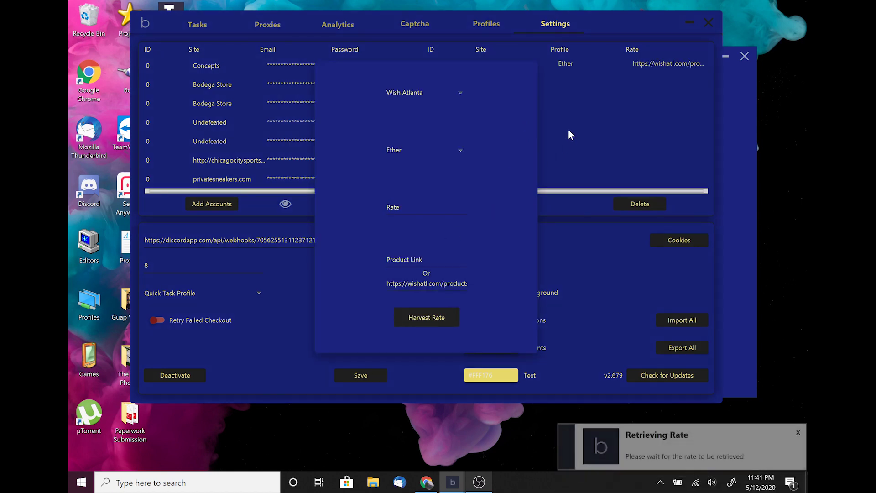
click(426, 207)
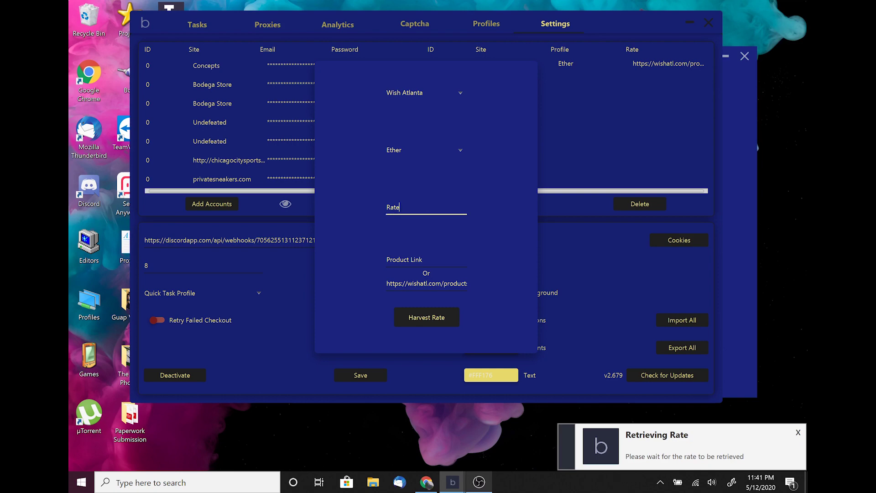
text(987)
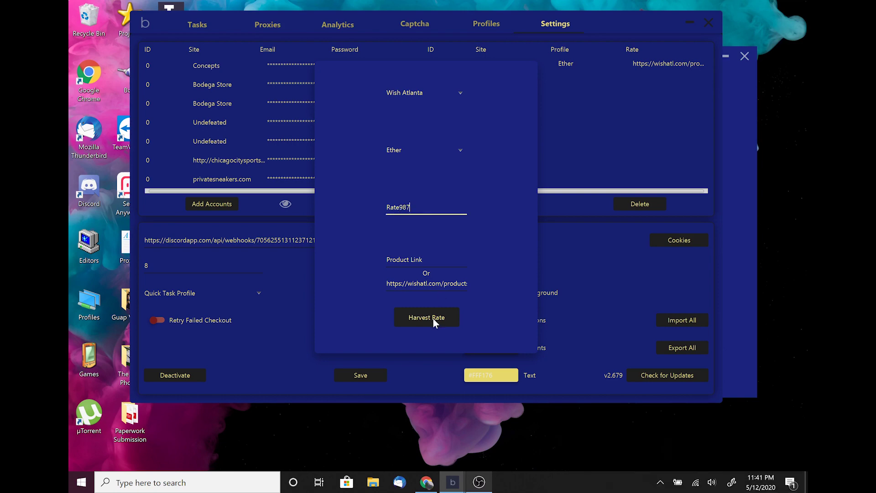
click(432, 317)
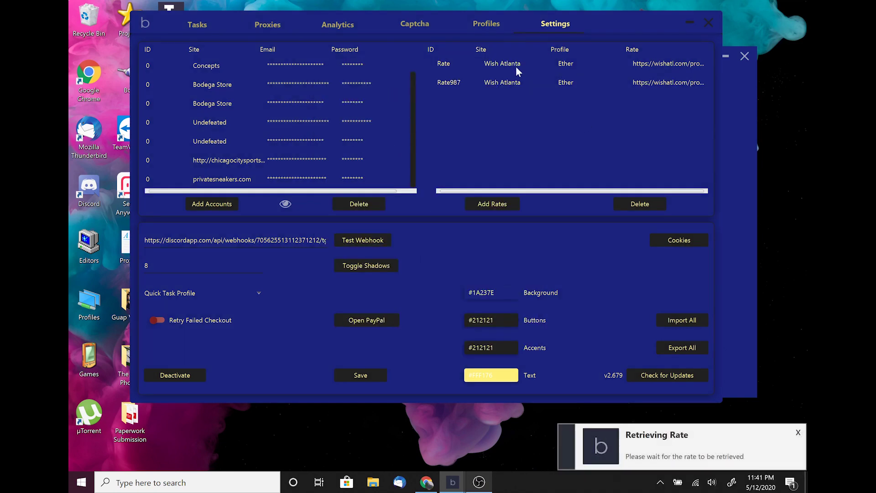
click(519, 85)
click(638, 201)
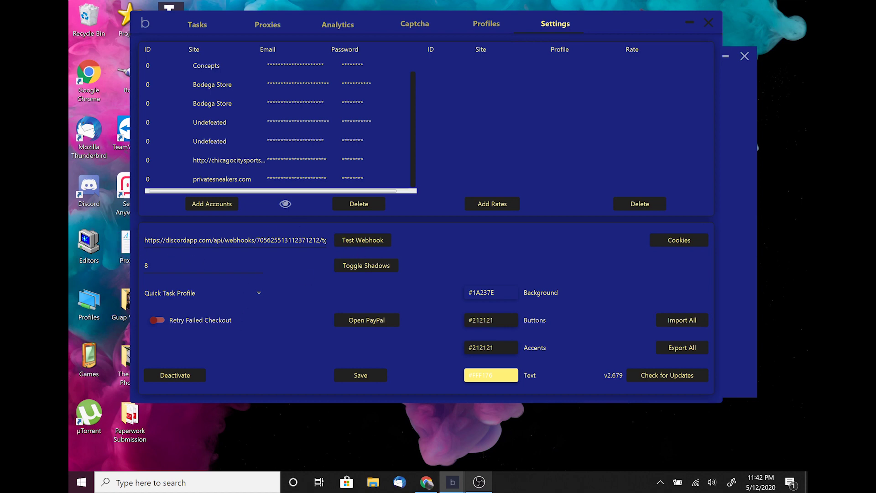
Choose Ridgewood 1 as the quick task profile and enable Retry Failed Checkout
click(254, 294)
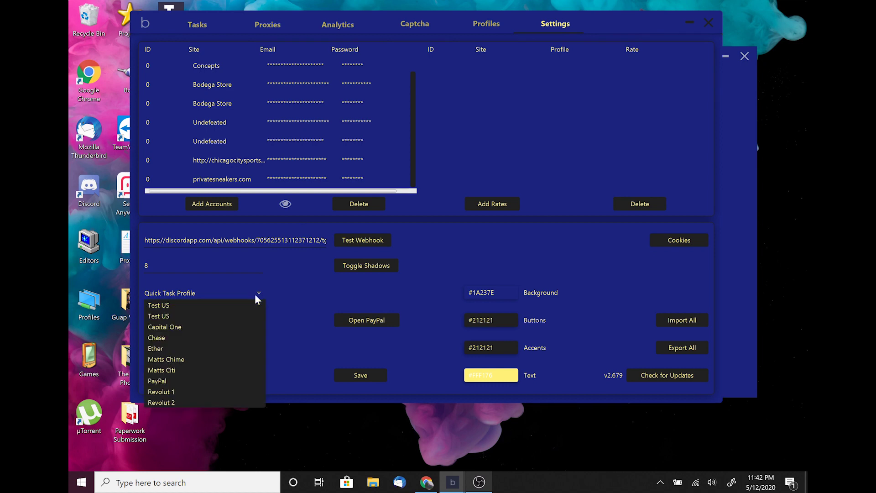
click(254, 294)
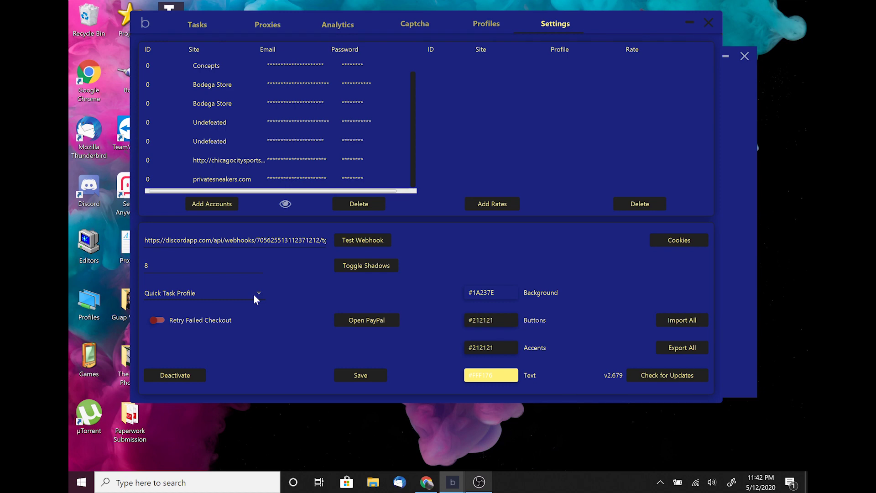
click(150, 265)
click(234, 294)
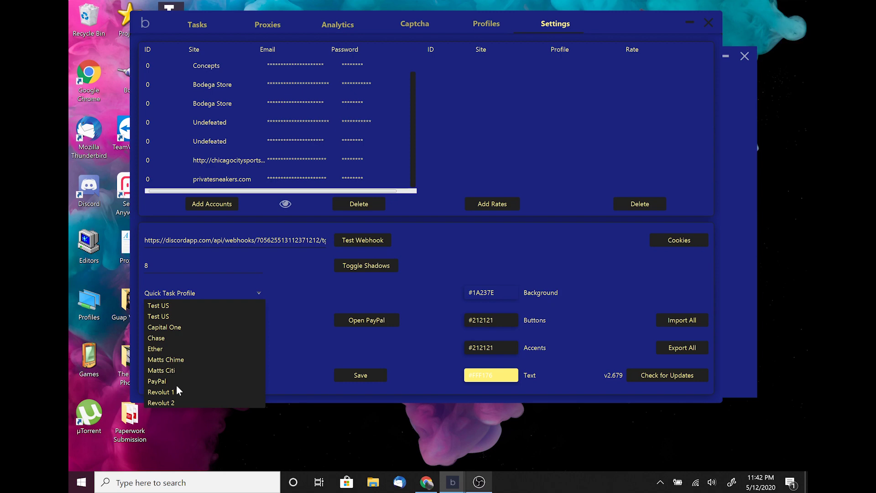
scroll(177, 387, down, 3)
click(173, 372)
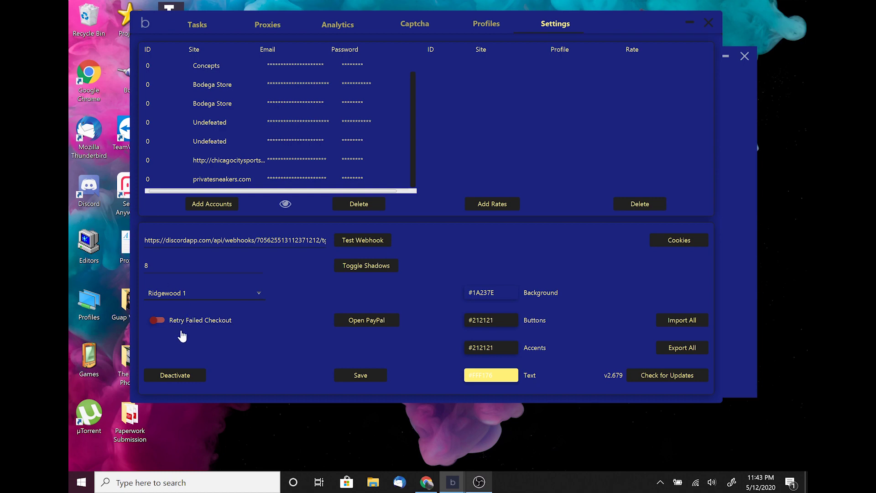
click(157, 322)
Toggle the panel shadows three times, then save the settings
click(369, 270)
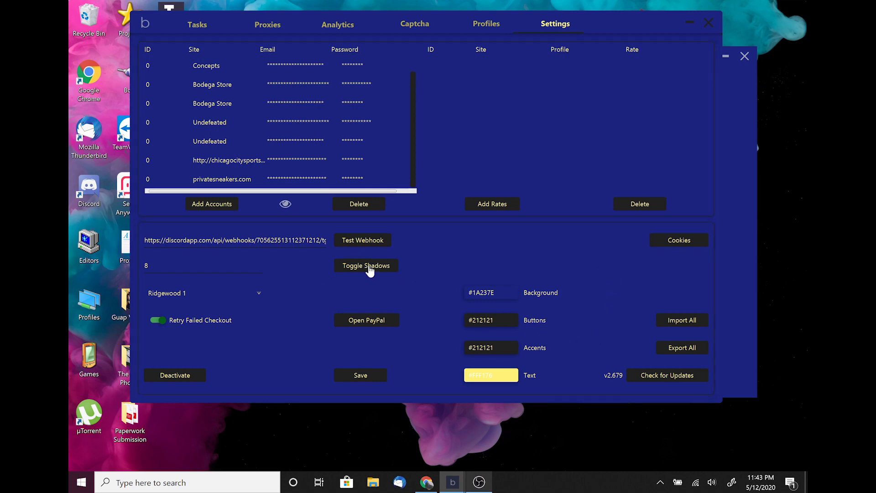
click(386, 274)
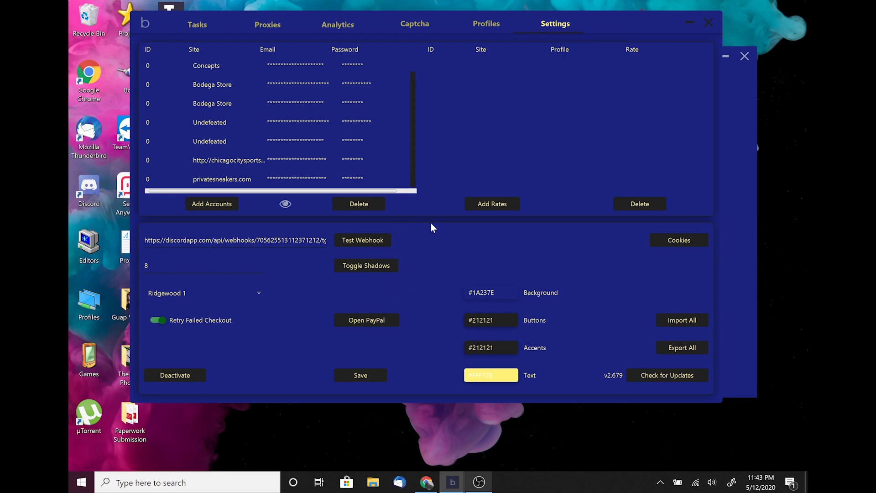
click(387, 269)
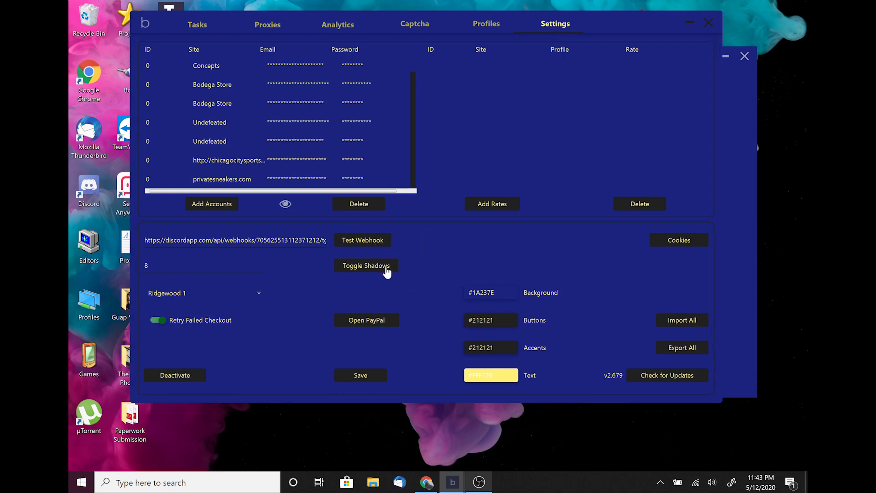
click(365, 377)
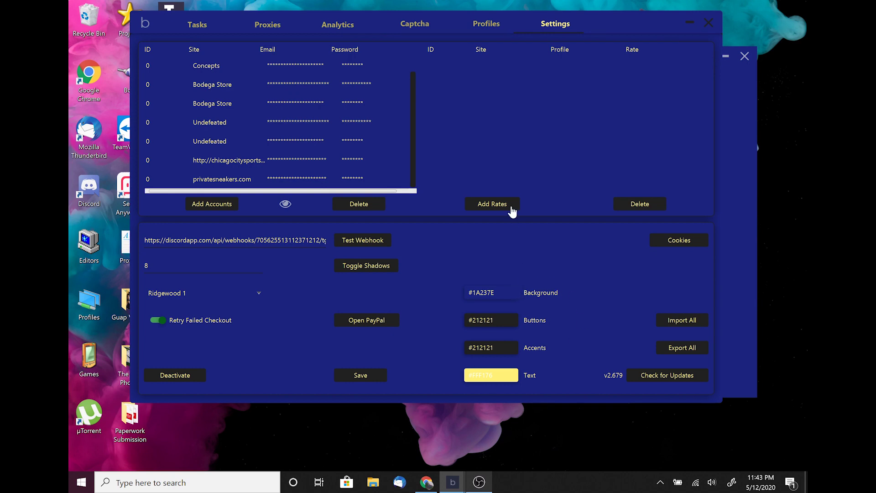
Review the per-site cookie counts, then start Export All as BalkoSettings
click(742, 194)
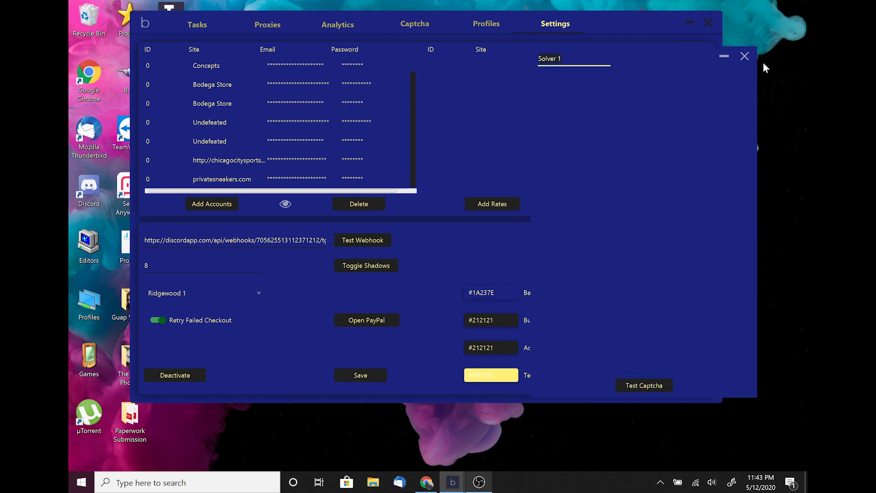
drag(663, 57, 788, 151)
click(567, 362)
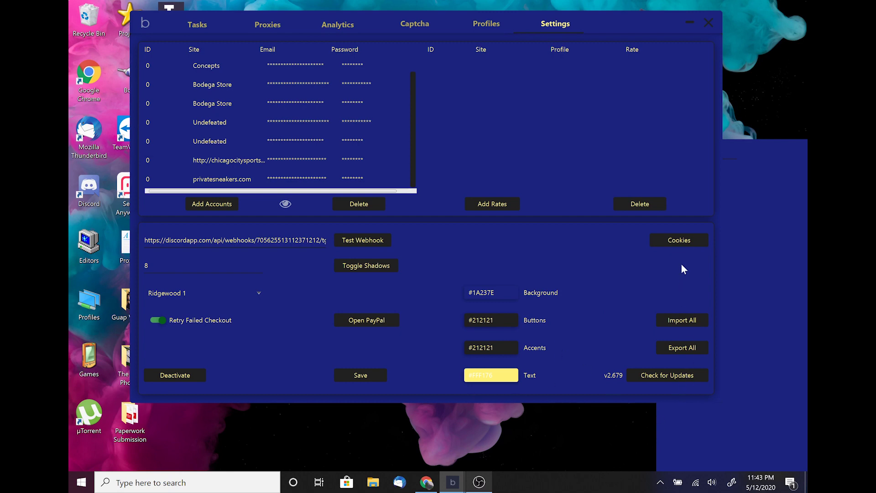
click(679, 241)
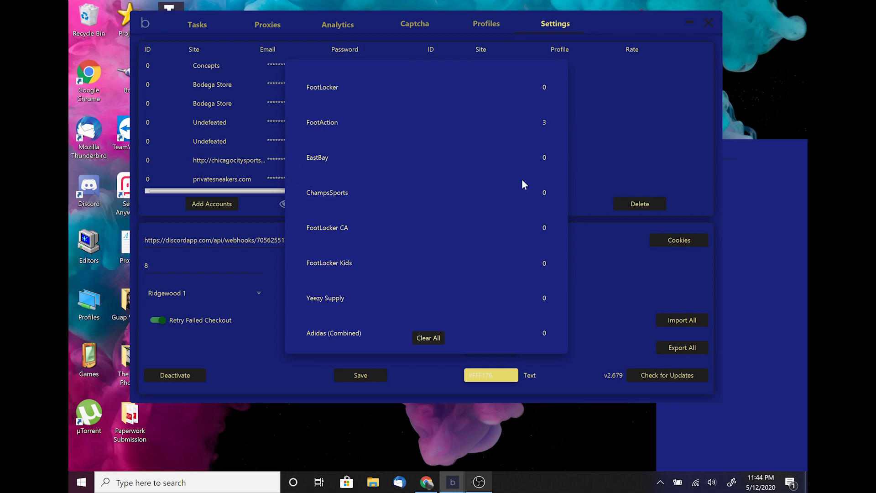
click(601, 333)
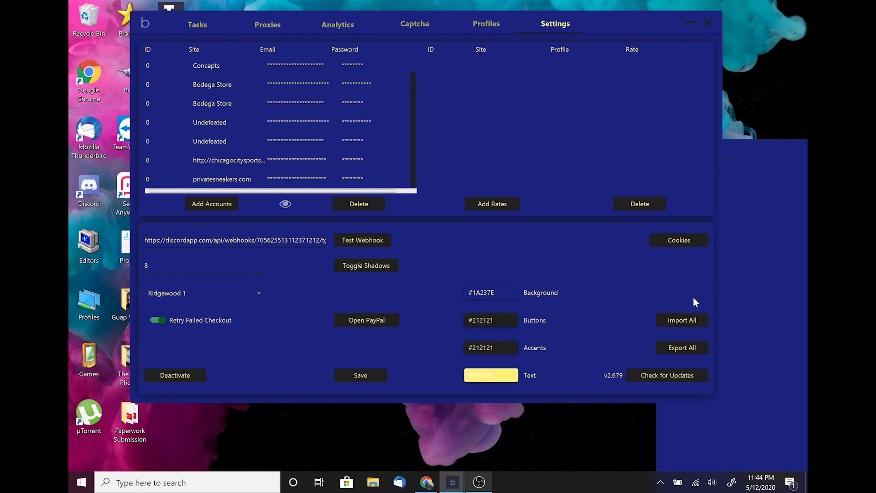
click(697, 349)
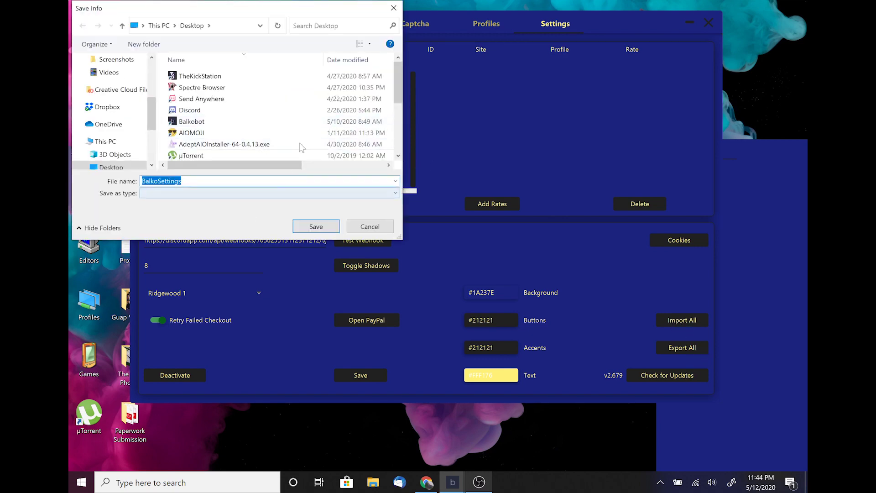
Cancel the settings export and confirm v2.679 is up to date
click(393, 8)
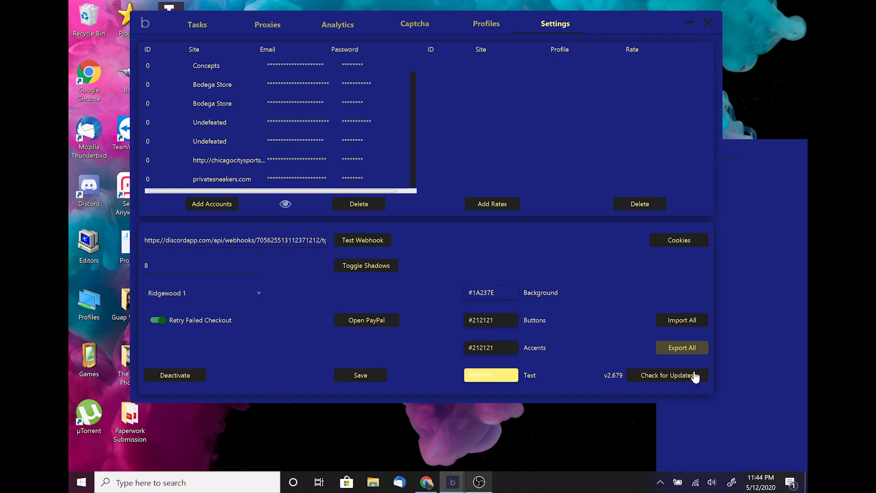
click(664, 379)
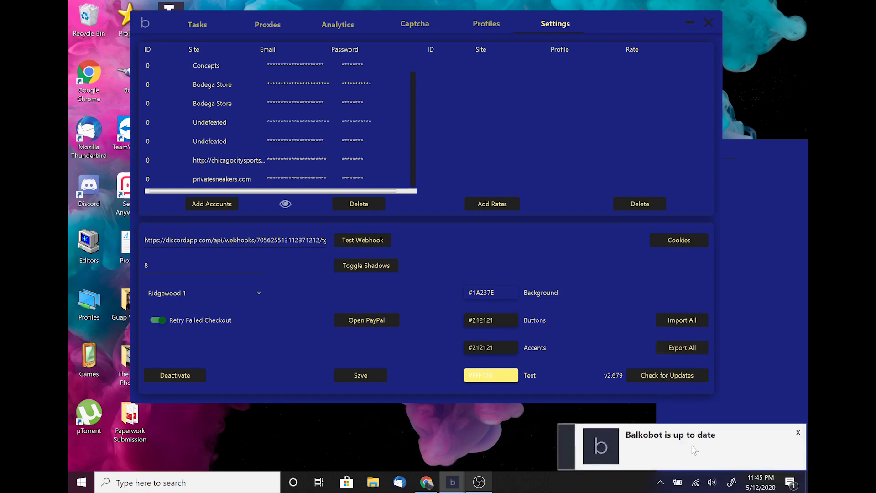
click(690, 445)
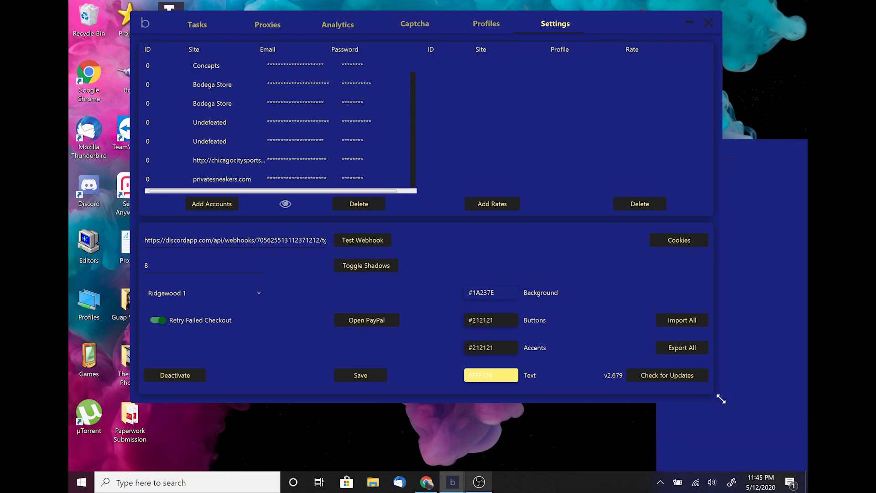
Stop task 2 in the DCG task list, leaving five tasks running
click(199, 26)
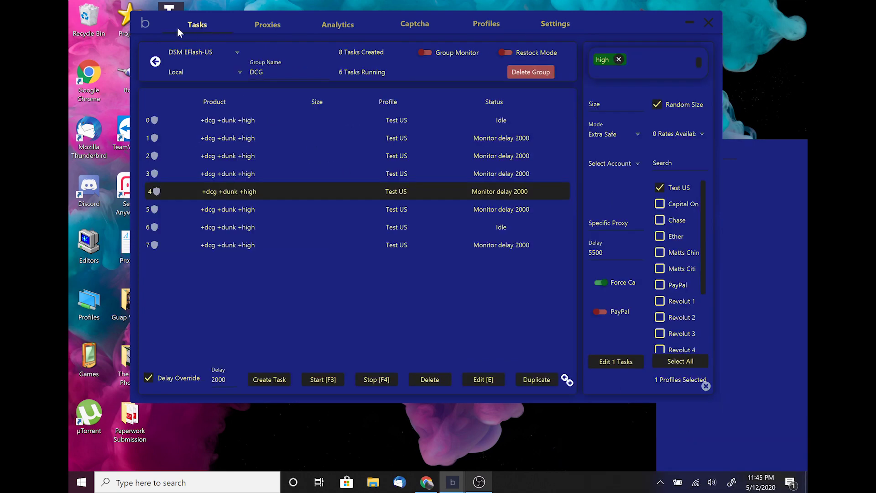
click(354, 156)
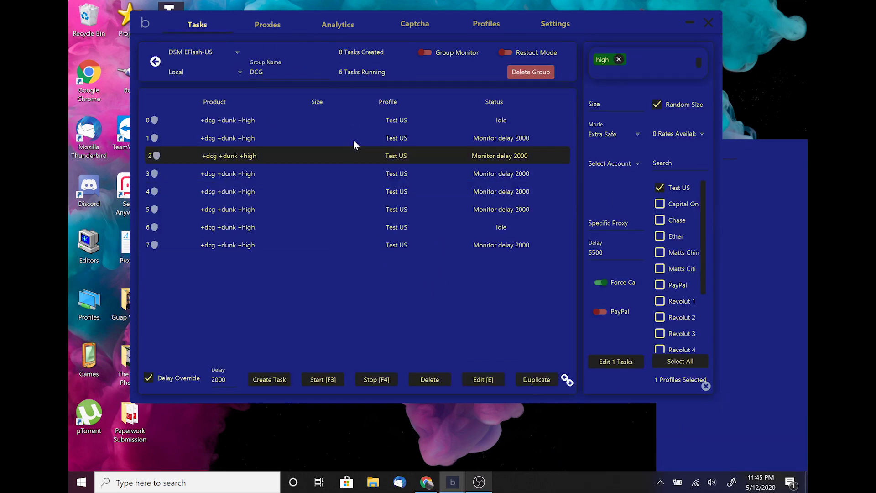
click(378, 380)
Look over the Profiles page, then return to Settings showing the Ridgewood 1 quick task profile
click(554, 23)
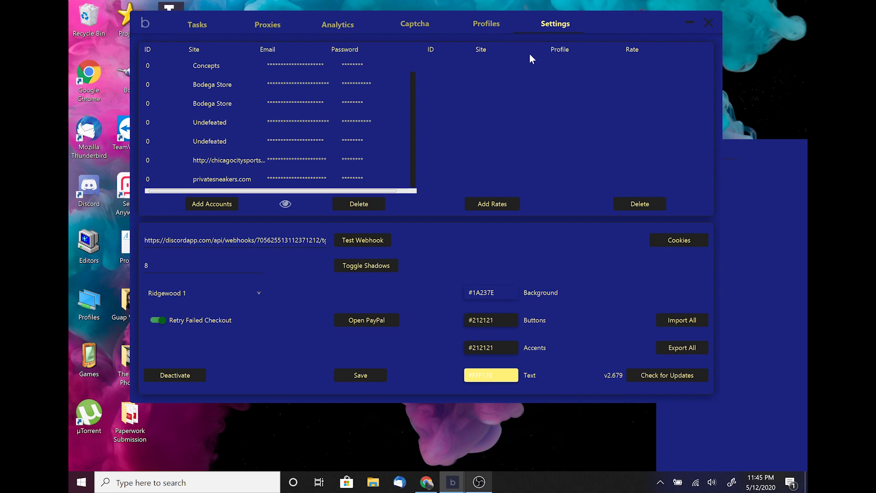
click(487, 27)
click(556, 24)
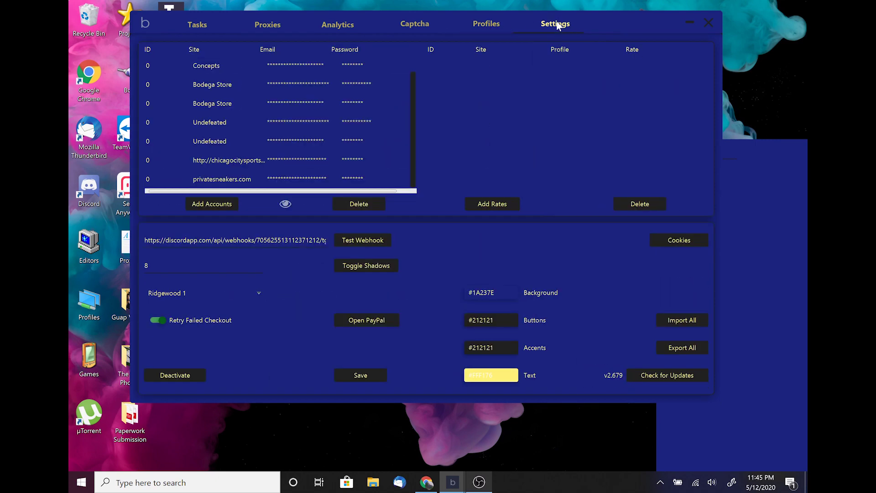